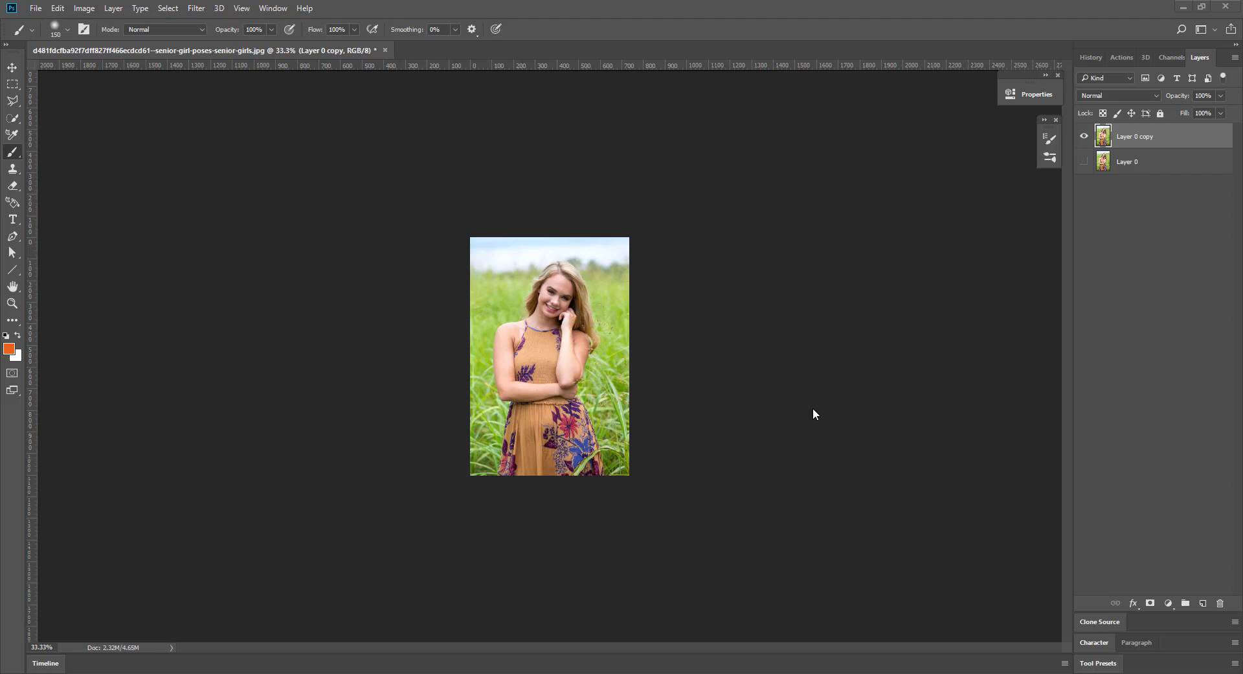
Step: Zoom the portrait view in from 33.3% to 66.7%
key(ctrl+plus)
key(ctrl+plus)
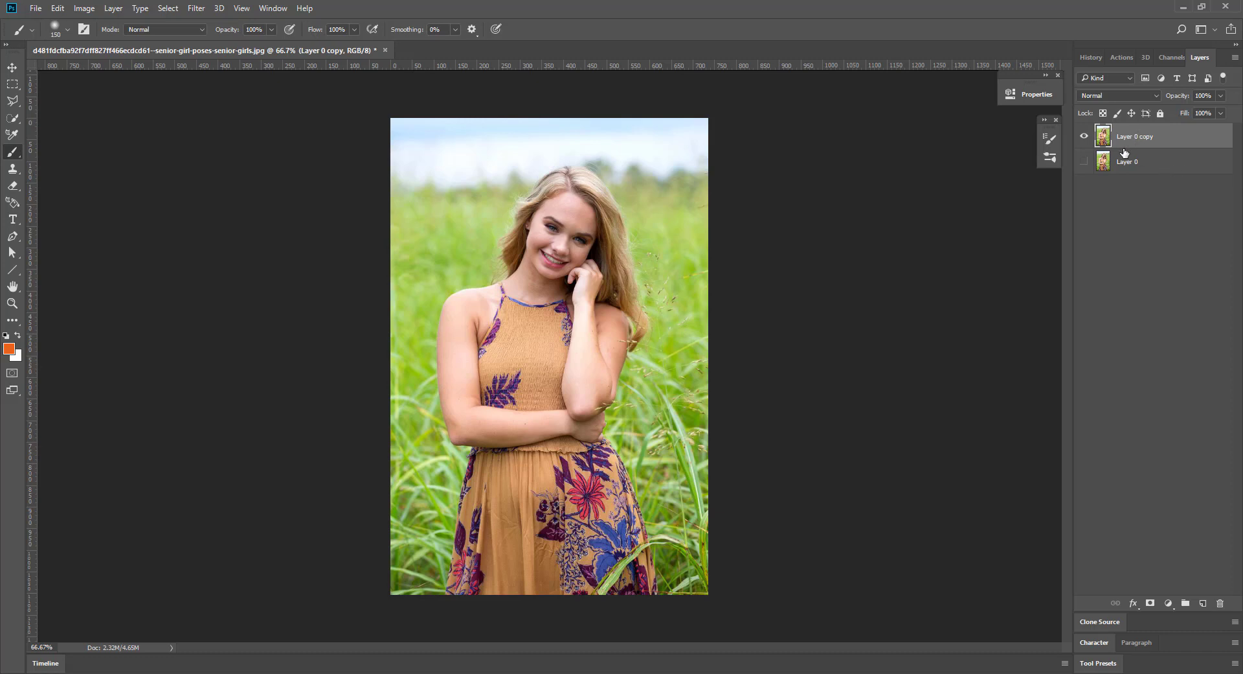
Step: Quick-select the girl from hair to dress, adding and subtracting areas to clean the edges
click(12, 118)
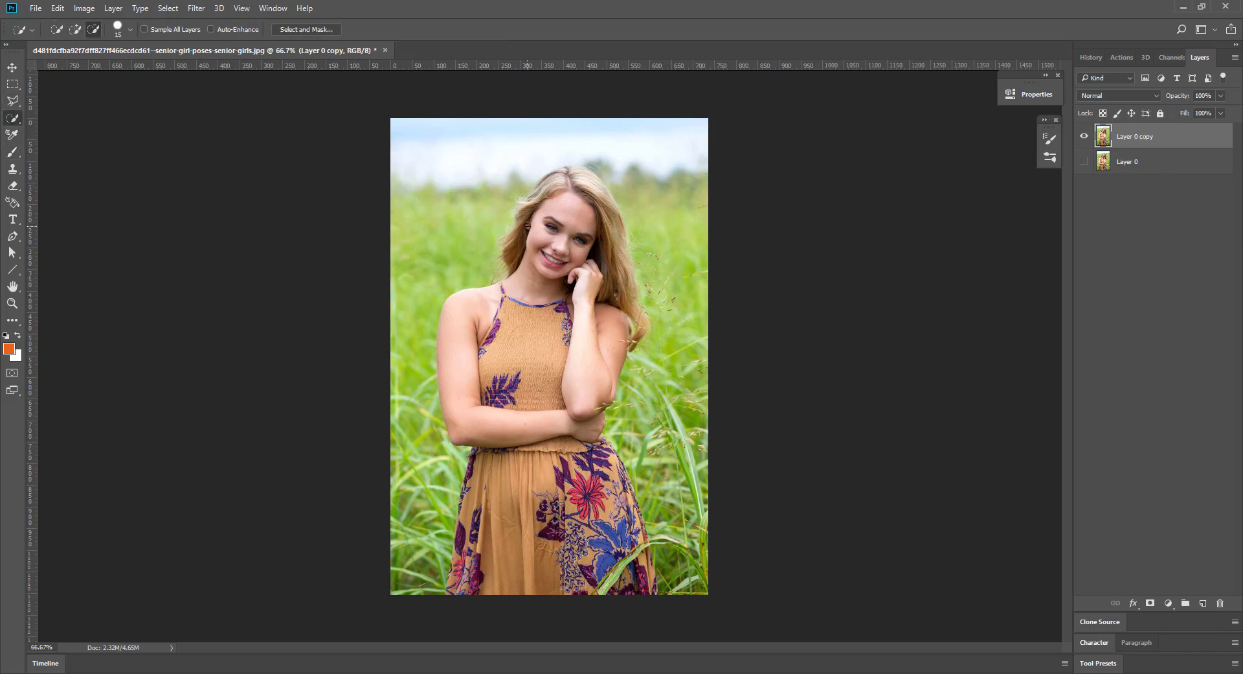
click(75, 29)
mouse_move(554, 191)
mouse_down()
mouse_move(572, 173)
mouse_move(615, 299)
mouse_move(506, 242)
mouse_move(546, 411)
mouse_move(614, 456)
mouse_move(643, 539)
mouse_move(589, 558)
mouse_move(474, 513)
mouse_move(454, 577)
mouse_move(469, 585)
mouse_up()
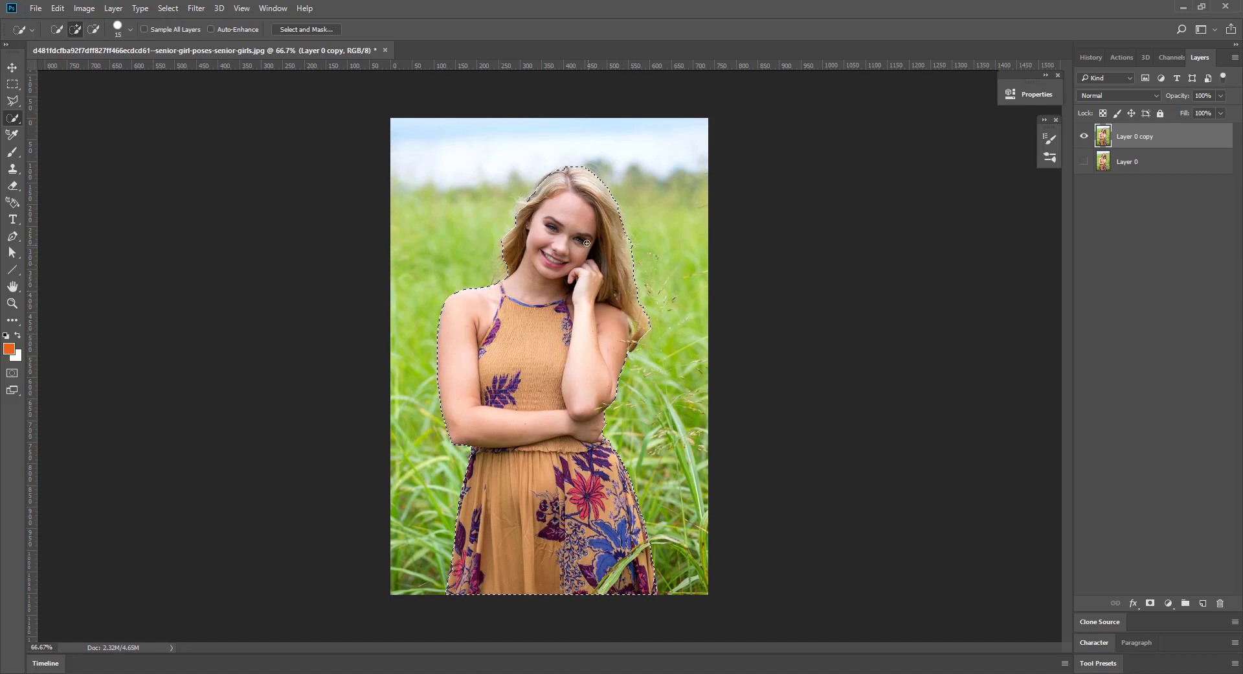
drag(535, 183, 528, 199)
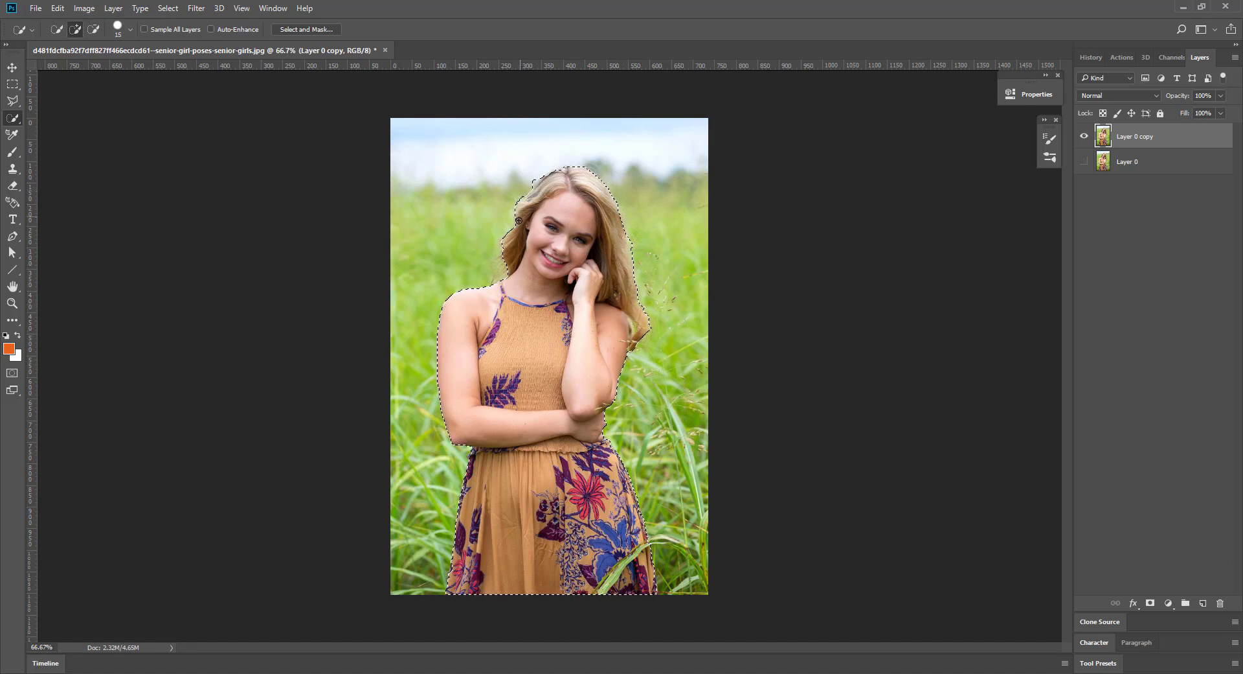
click(94, 30)
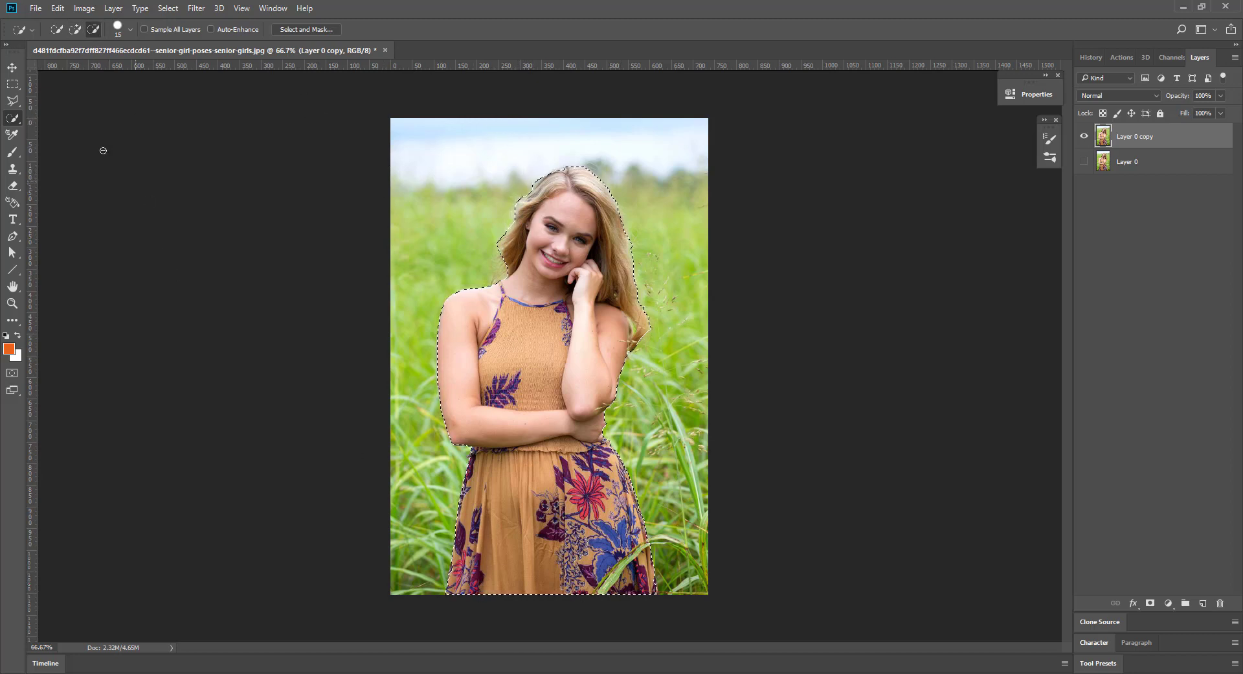
click(79, 29)
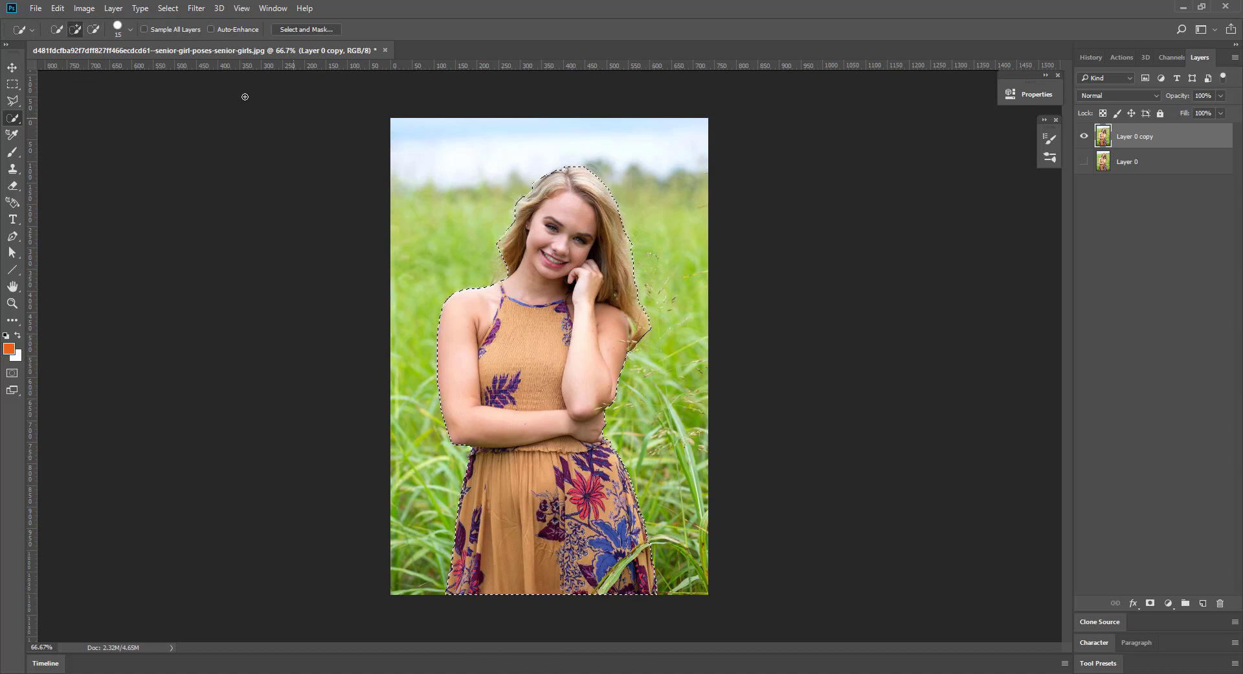
Step: In Select and Mask, set Radius 9 px, Smooth 9, Feather 0.9 px and Contrast 15%
click(300, 28)
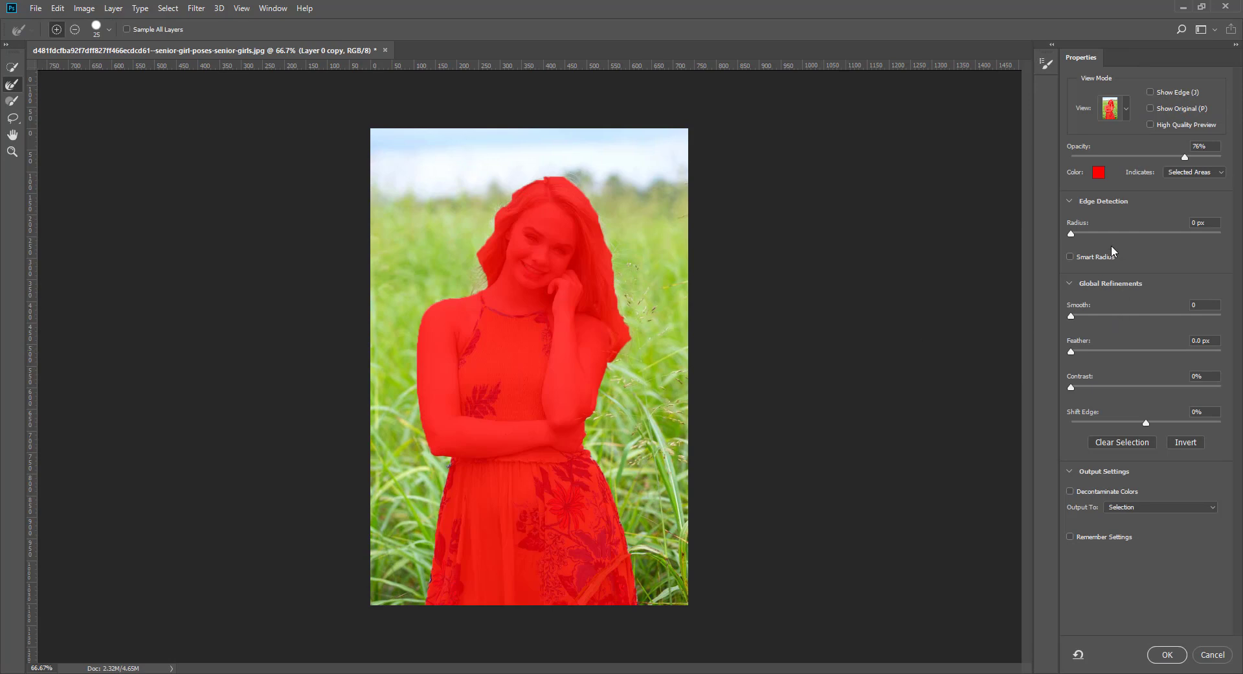
key(Up)
key(Up)
key(Up)
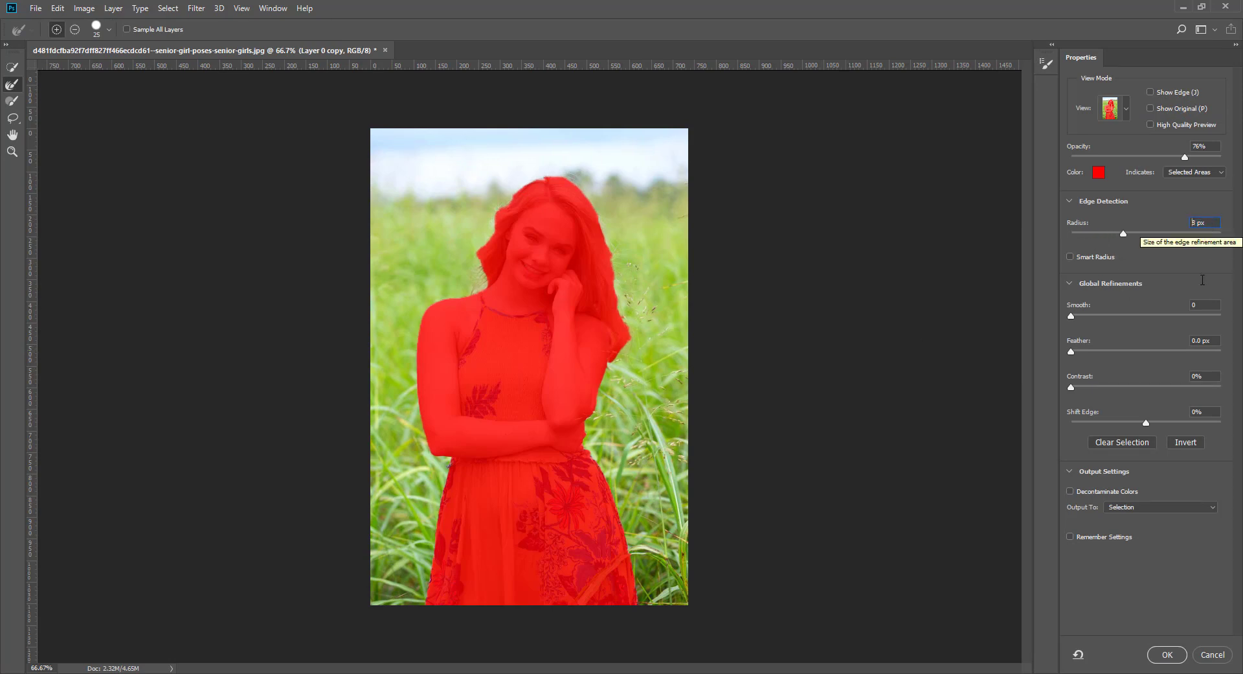
click(1204, 306)
key(Up)
key(Up)
key(Up)
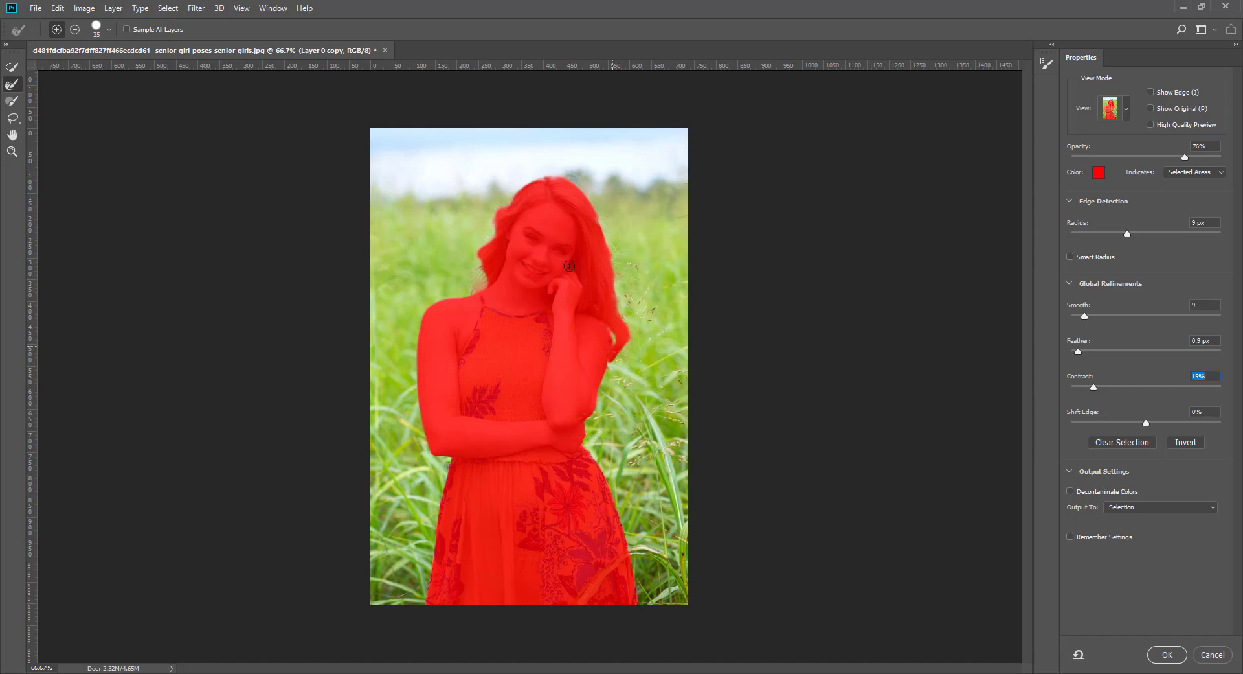
click(1168, 654)
Step: Copy and paste the selected girl into new Layer 1, checking the cut-out against Layer 0 copy
click(57, 8)
click(71, 97)
click(57, 8)
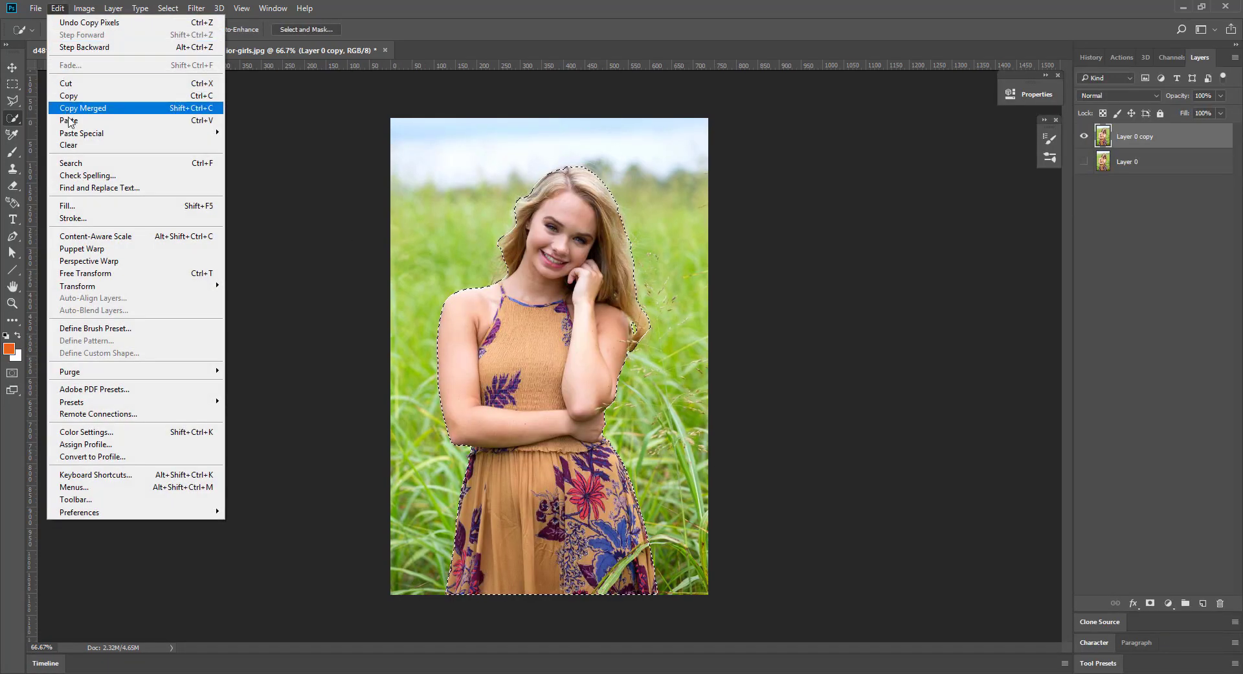
click(71, 120)
click(1083, 162)
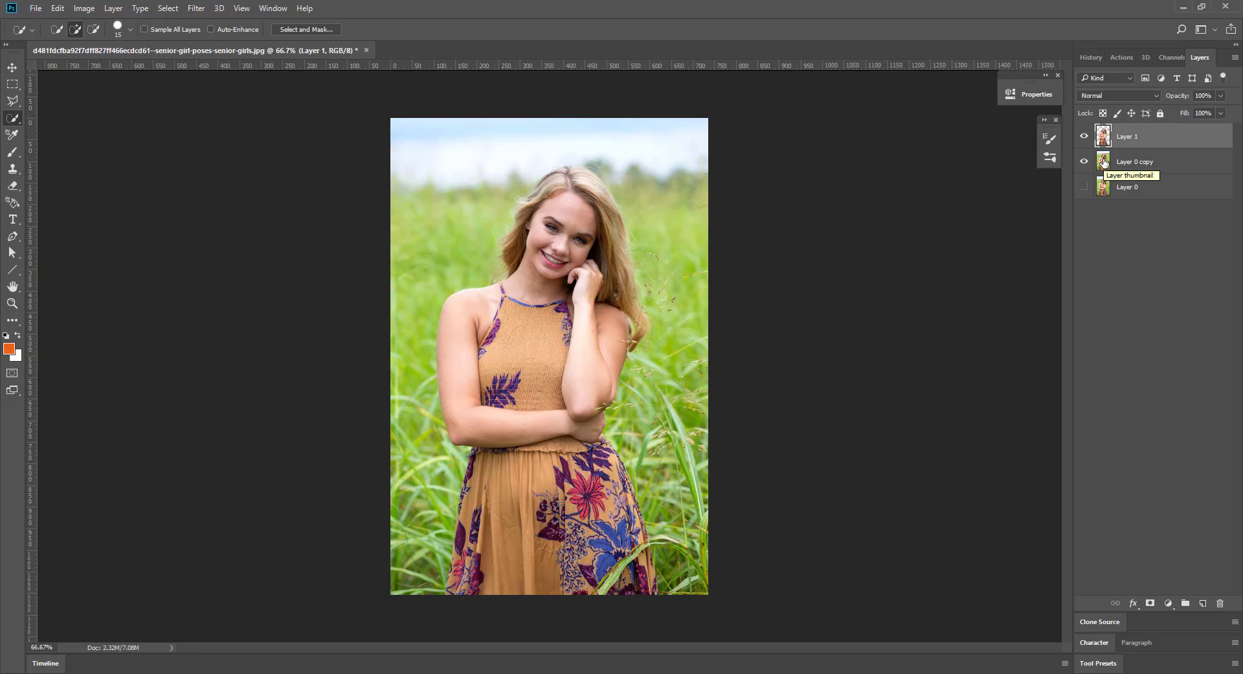
click(1103, 162)
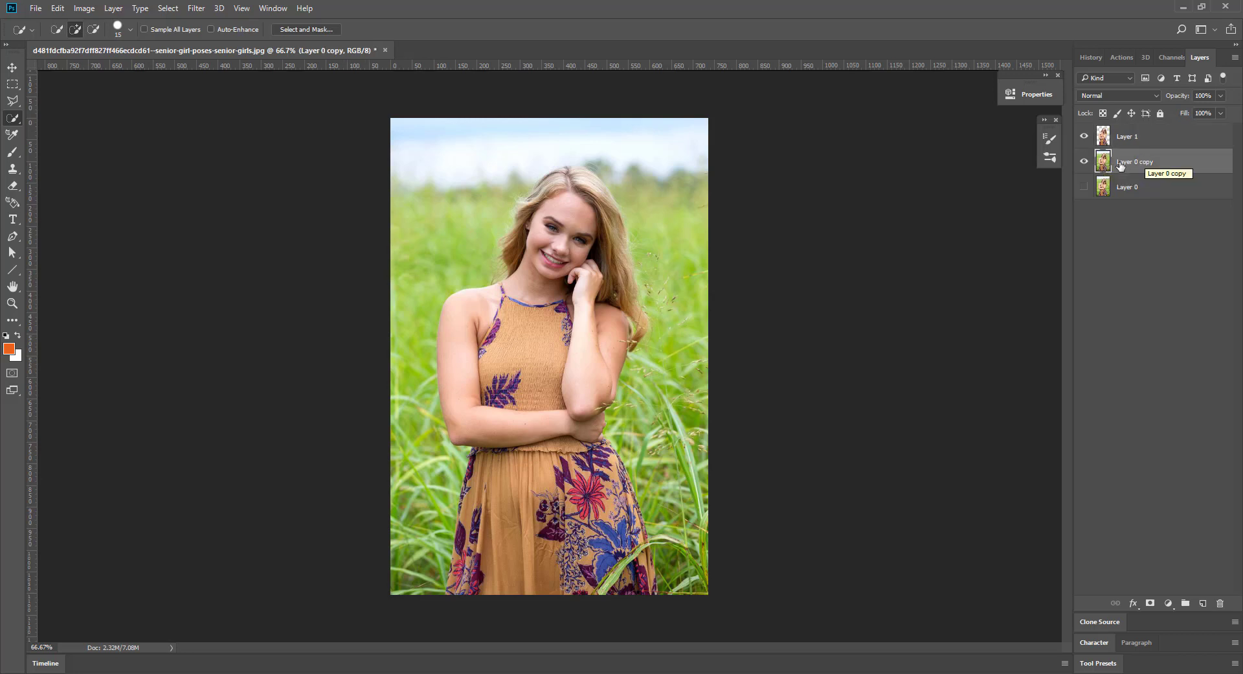
Step: Enable Inner Glow on Layer 1 with a deeper orange glow colour
double_click(1166, 137)
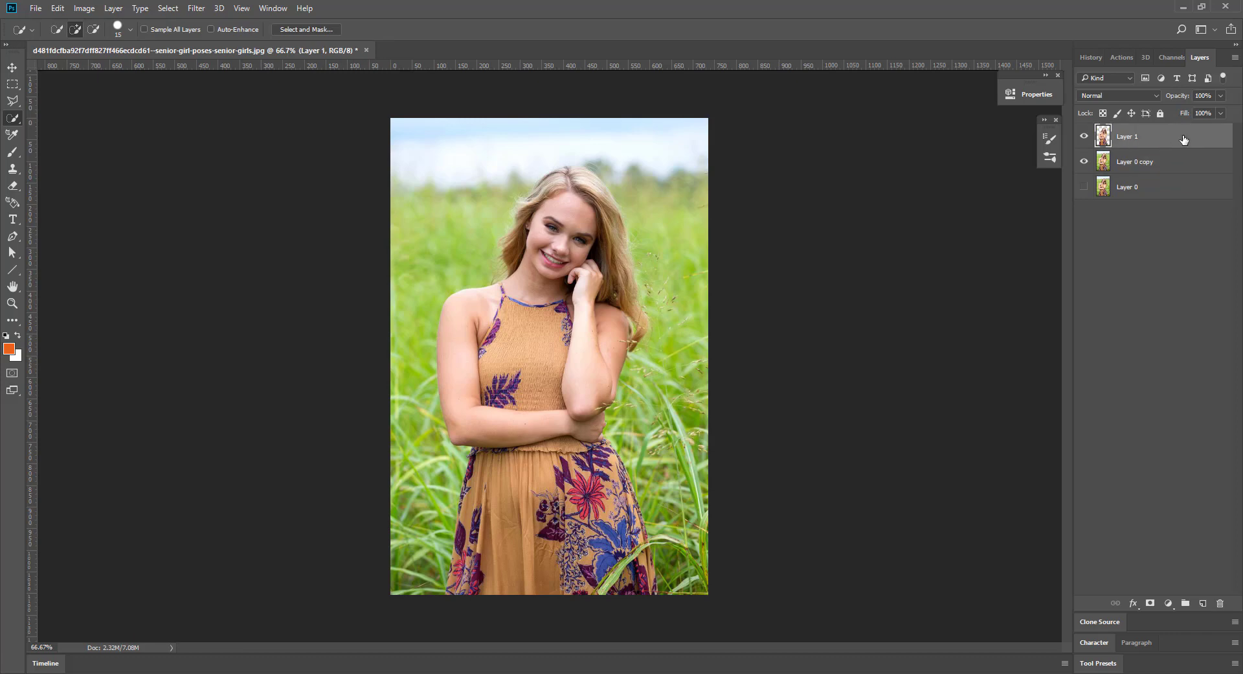
click(748, 231)
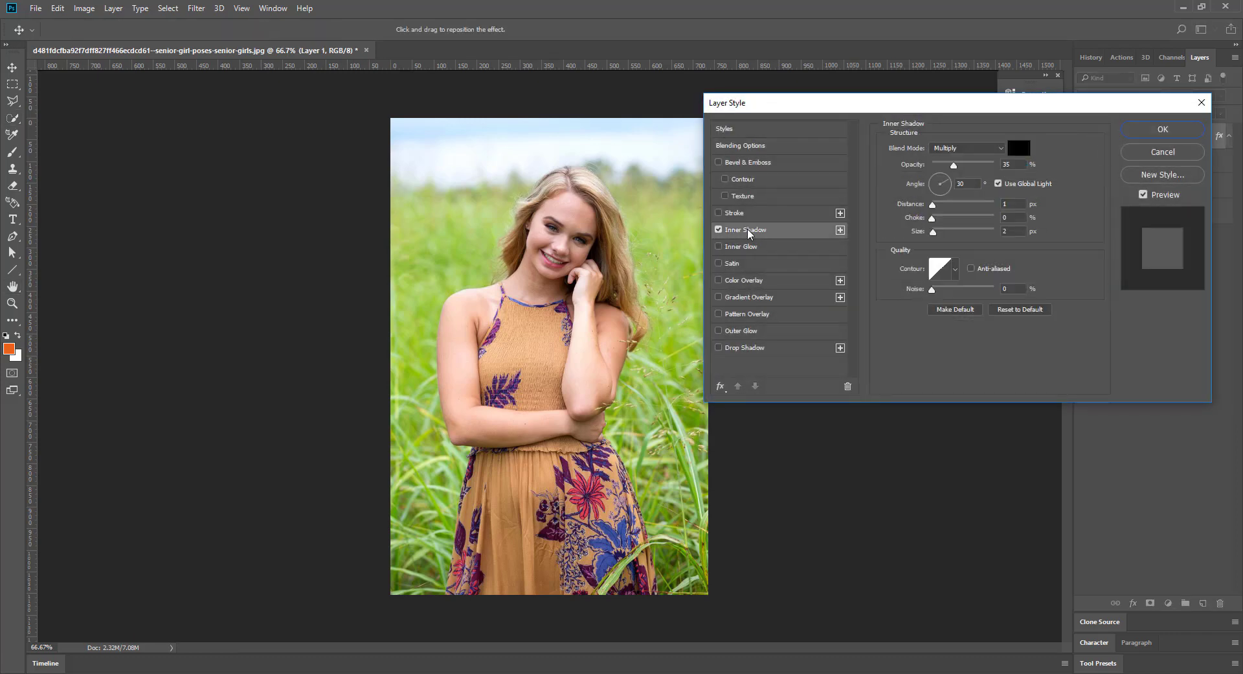
click(718, 229)
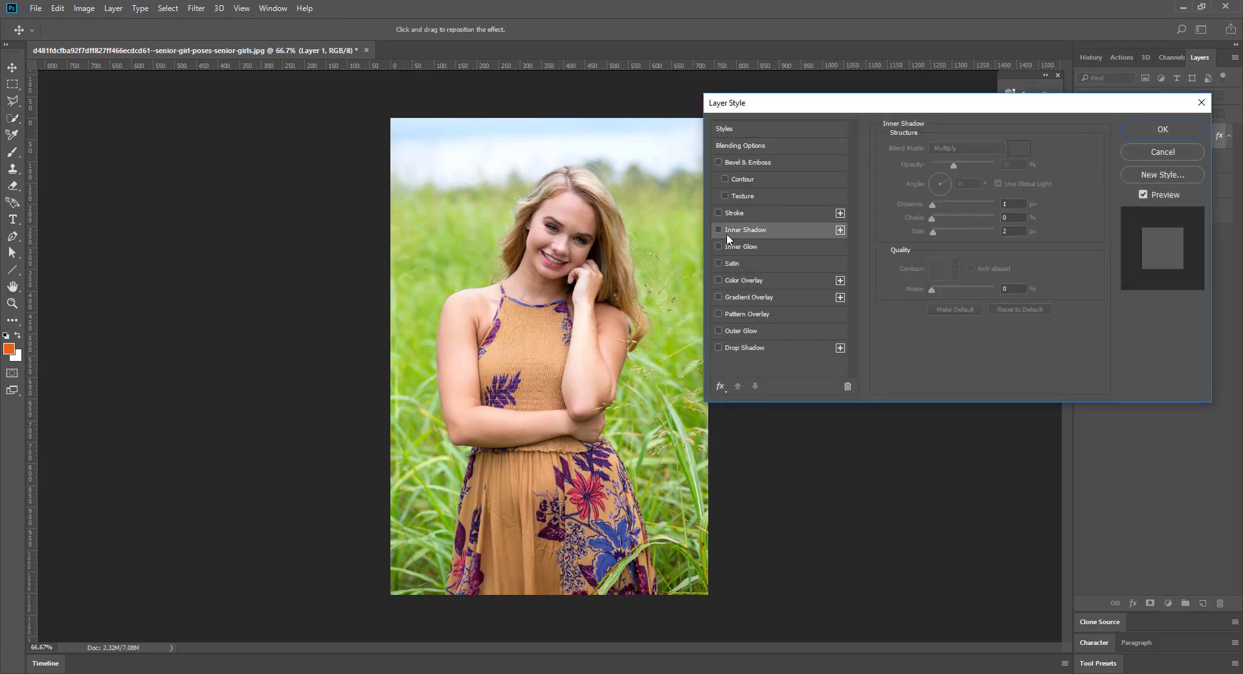
click(719, 246)
click(764, 252)
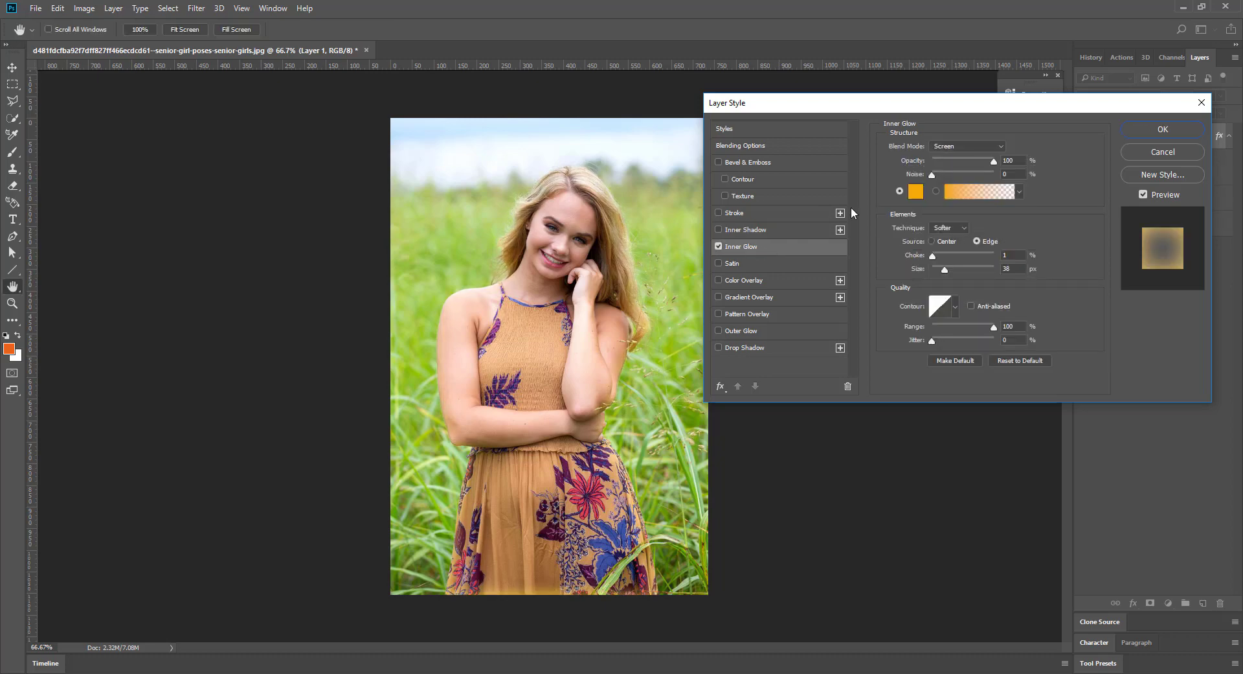
click(916, 192)
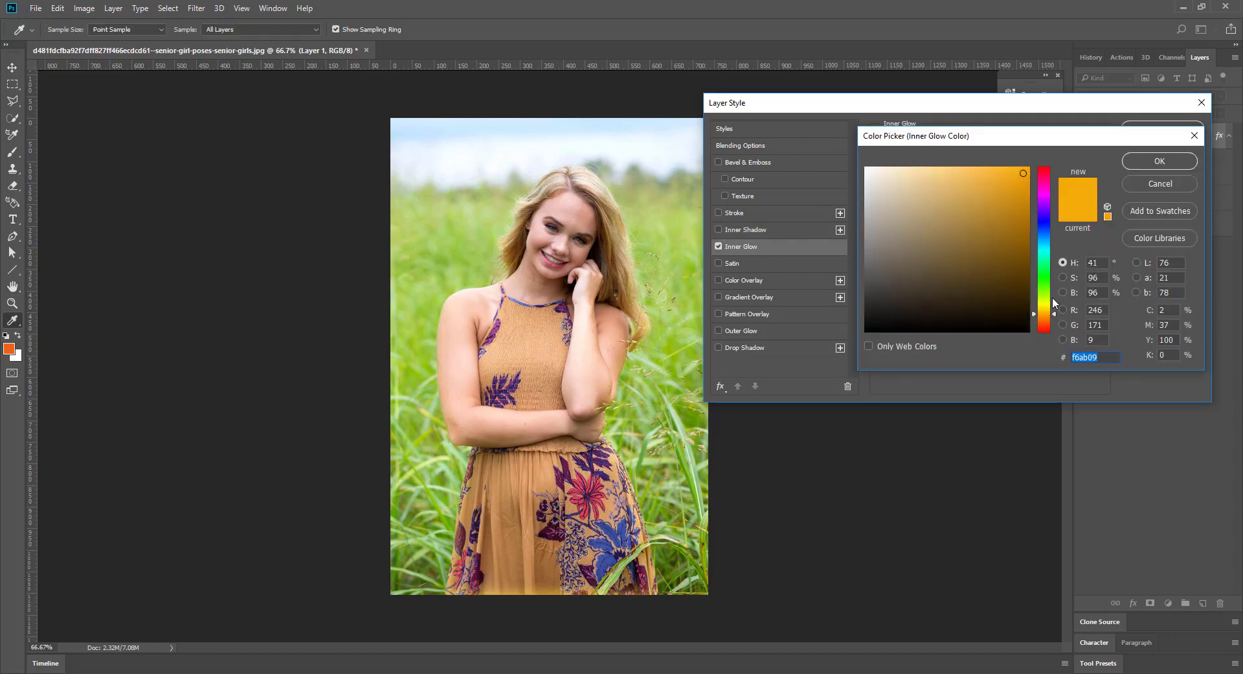
drag(1053, 314, 1047, 321)
click(1135, 162)
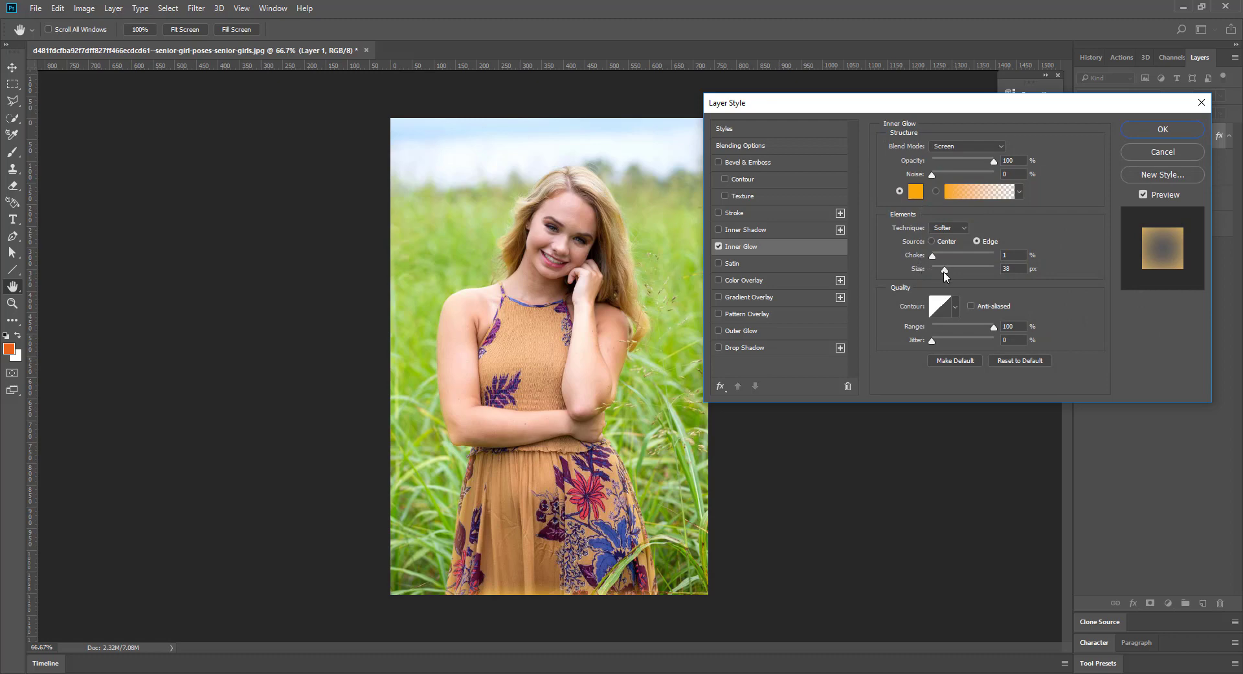
Step: Widen the glow to 54 px and try Normal, then Multiply blend mode
drag(945, 270, 950, 270)
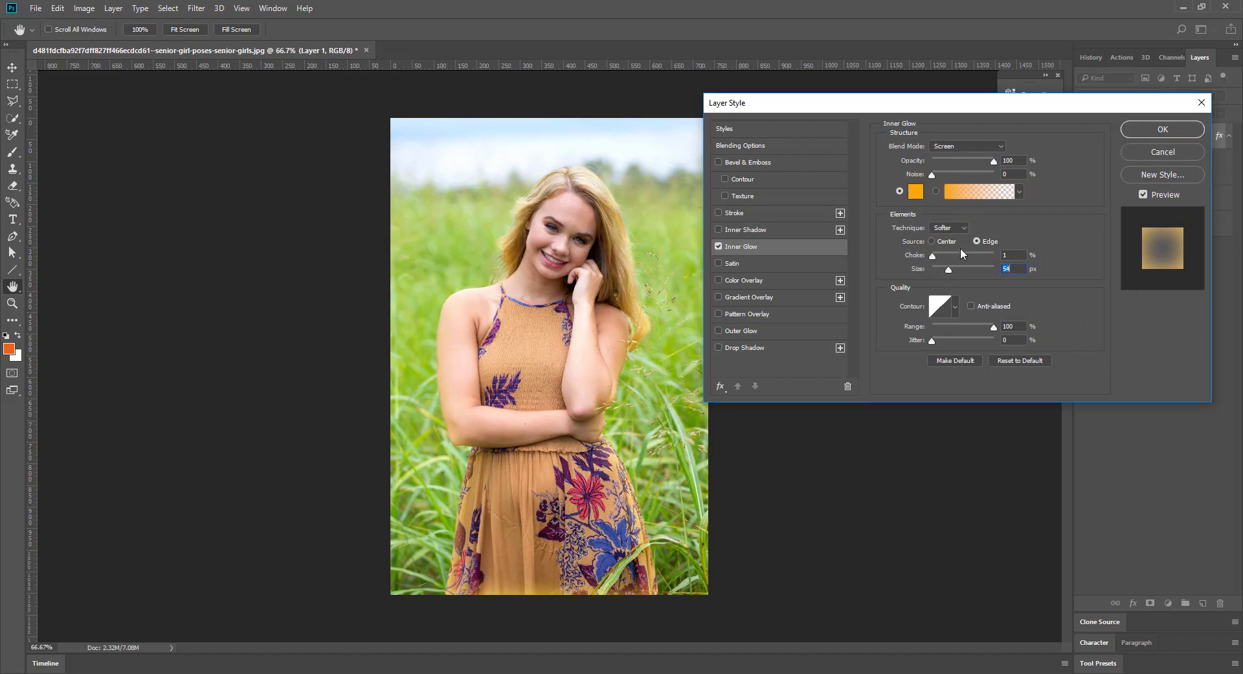
click(971, 149)
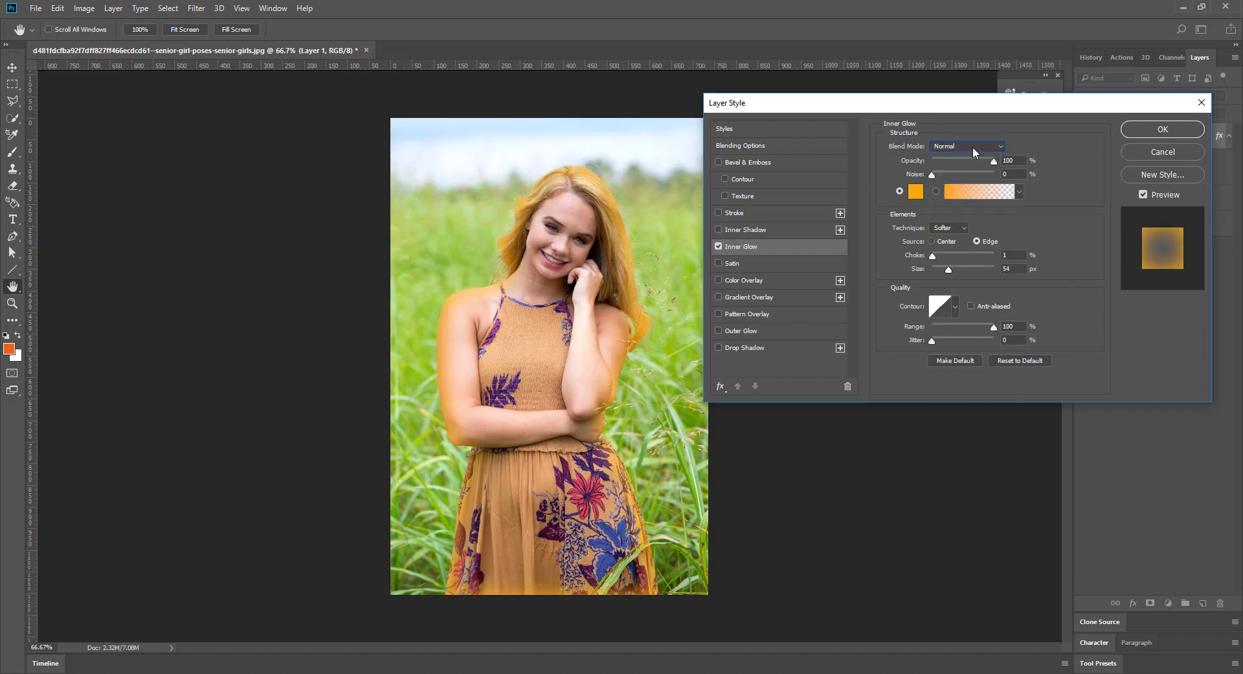
click(973, 147)
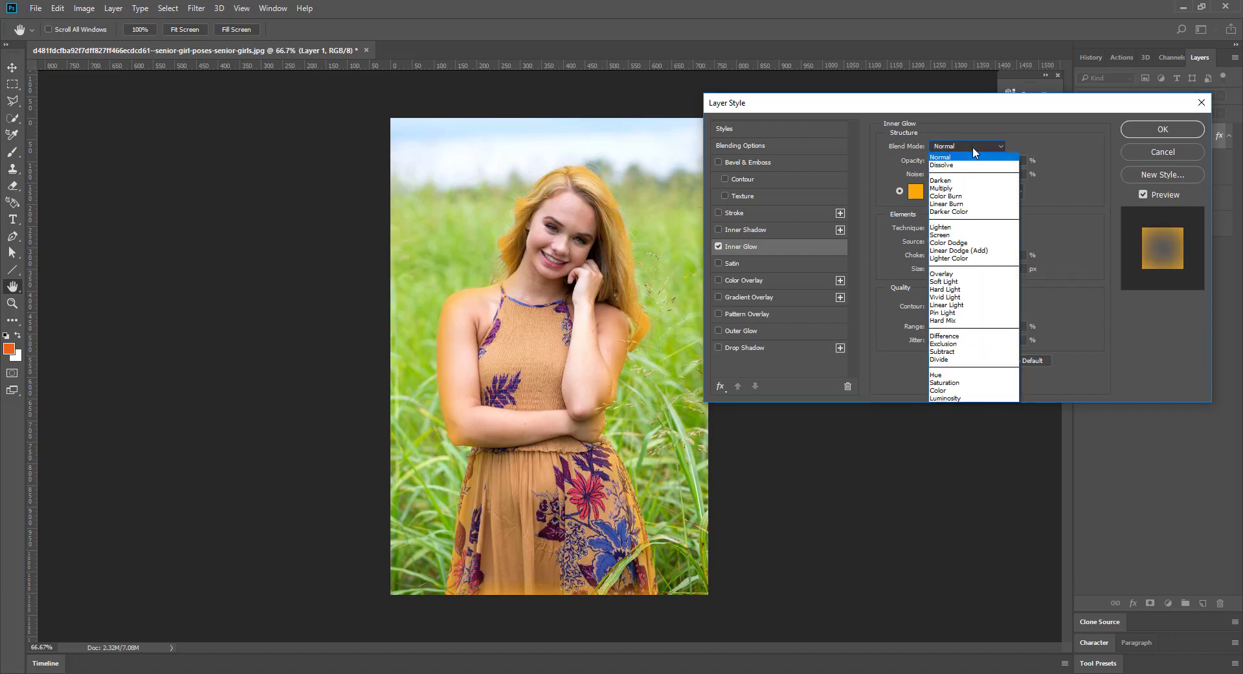
click(956, 188)
Step: Change the glow colour to a golden yellow-orange and set its blend mode to Screen
click(915, 191)
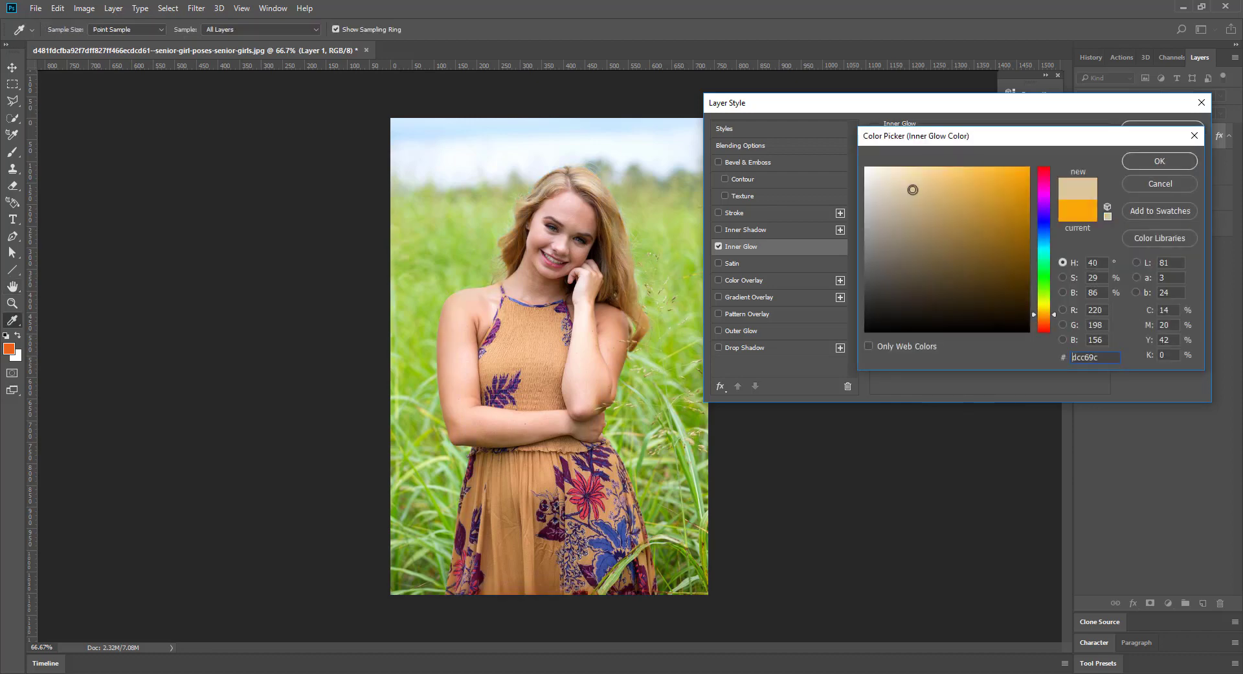
click(963, 177)
drag(1045, 312, 1045, 309)
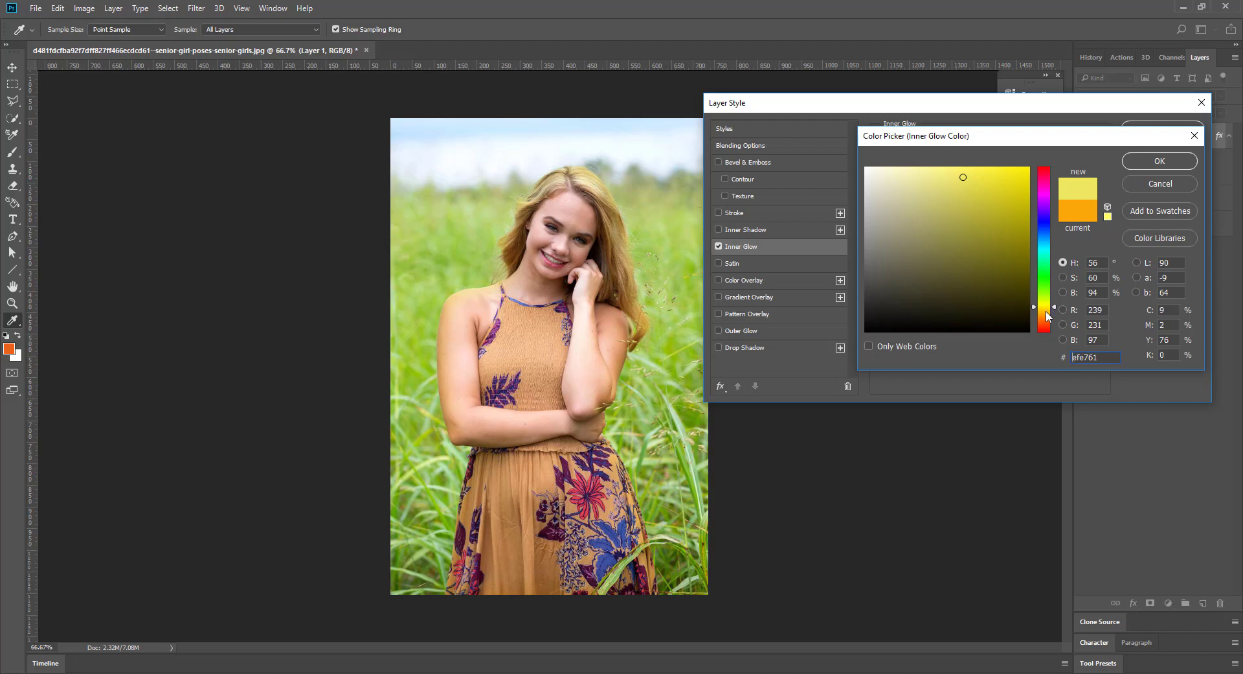
click(1046, 311)
click(1018, 181)
click(1140, 162)
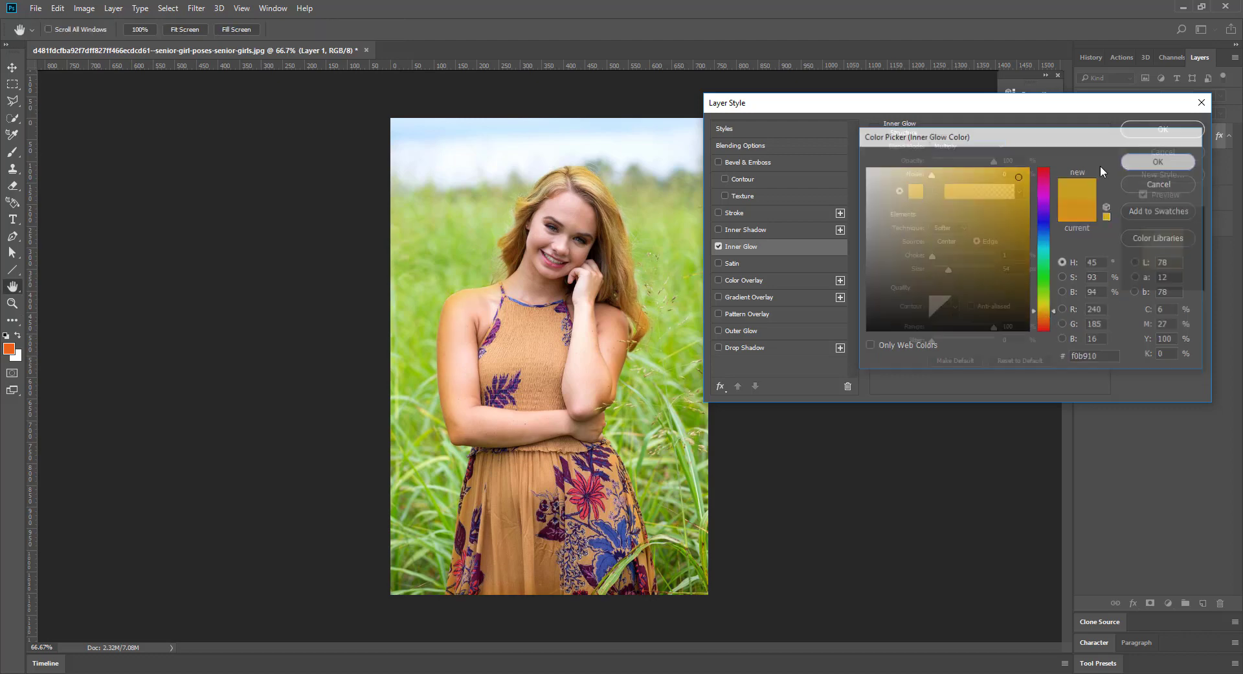
click(971, 147)
click(950, 234)
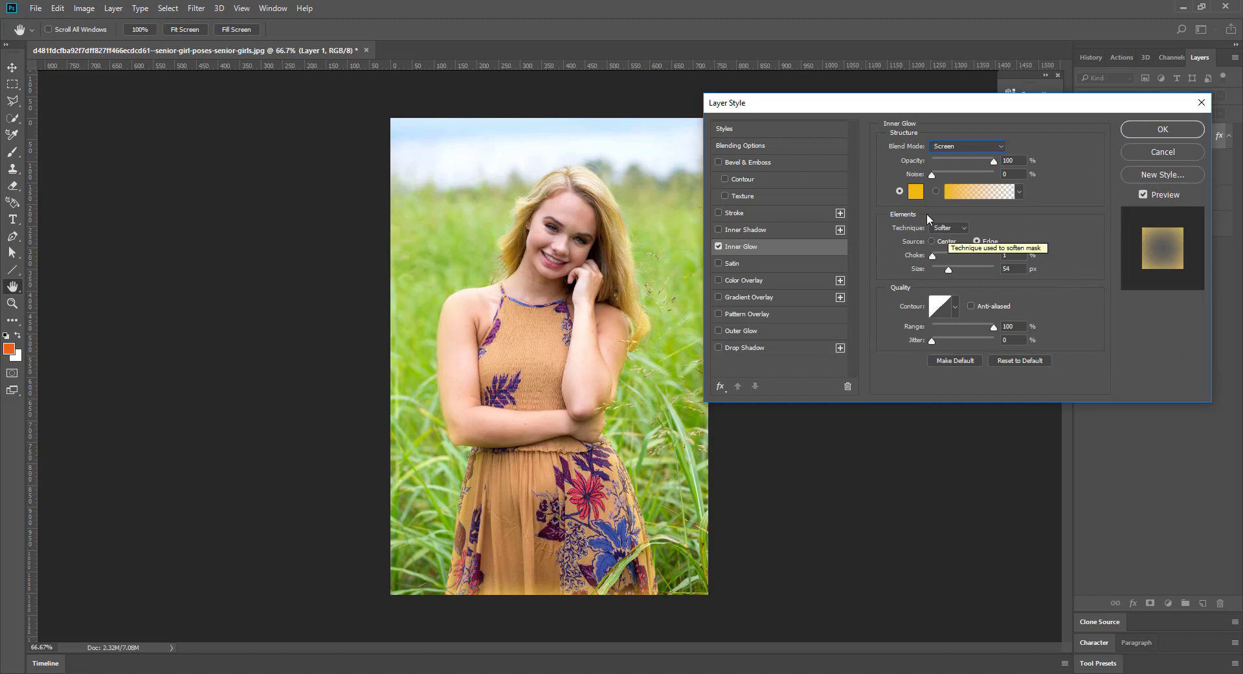
Step: Shift the glow colour back toward orange, lower its range, and apply the effect
click(915, 191)
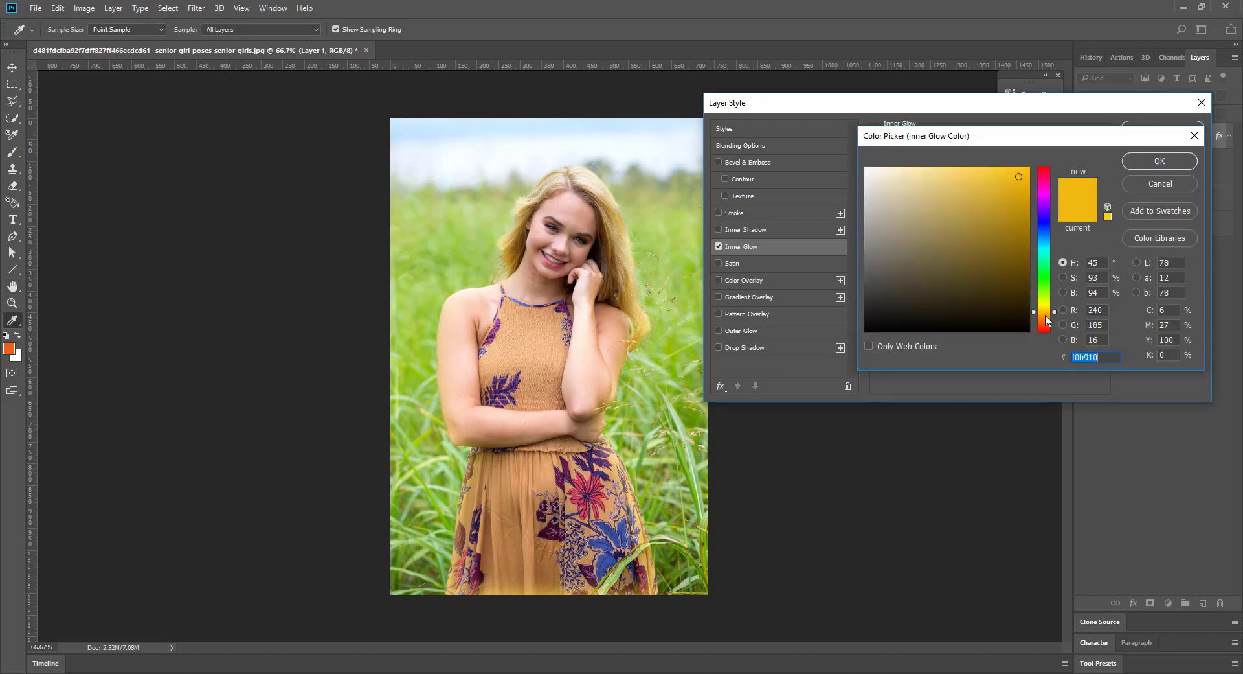
drag(1047, 319, 1047, 322)
click(1025, 170)
click(1134, 160)
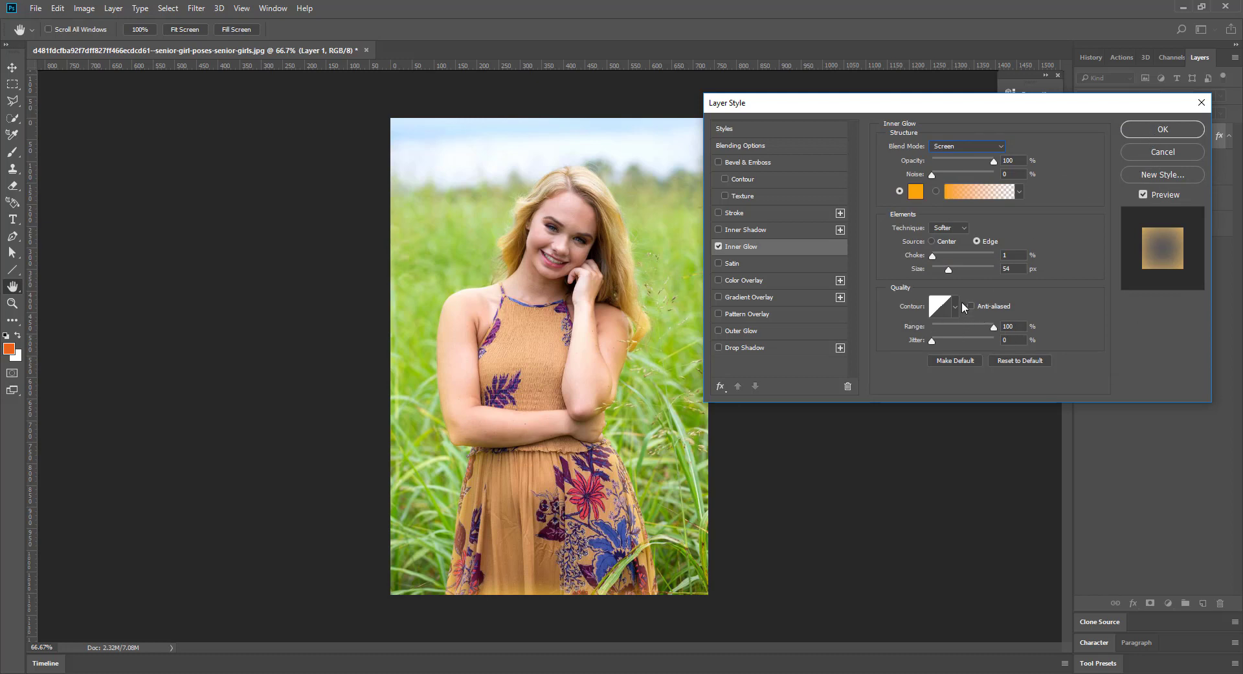
mouse_move(987, 329)
mouse_down()
mouse_move(969, 329)
mouse_move(988, 334)
mouse_up()
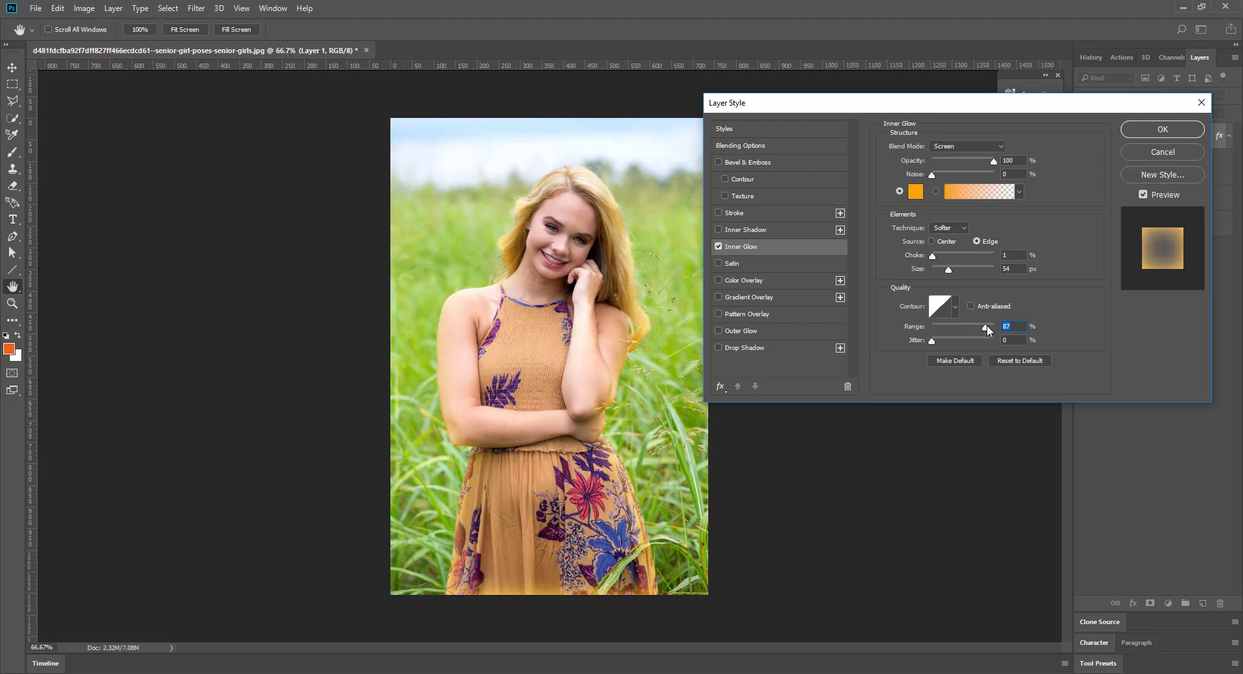
click(1134, 129)
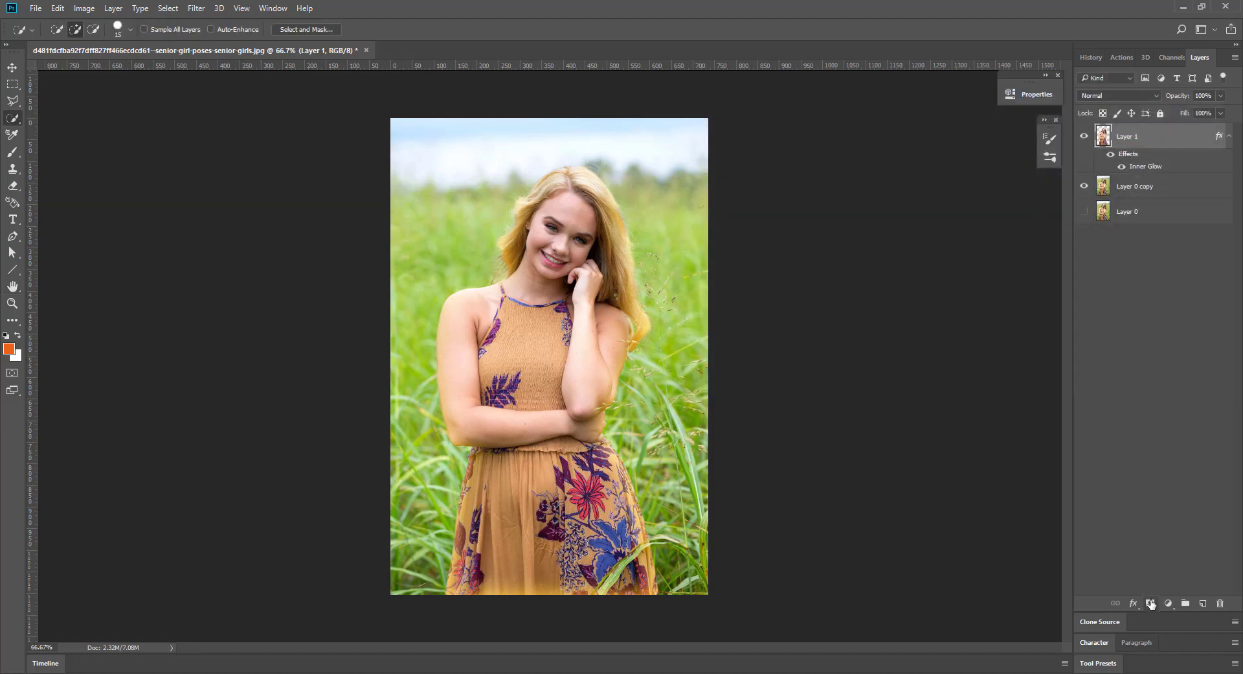
Step: Compare Layer 1's effects on and off, then split the Inner Glow onto its own layer
click(1111, 156)
click(1111, 156)
right_click(1120, 158)
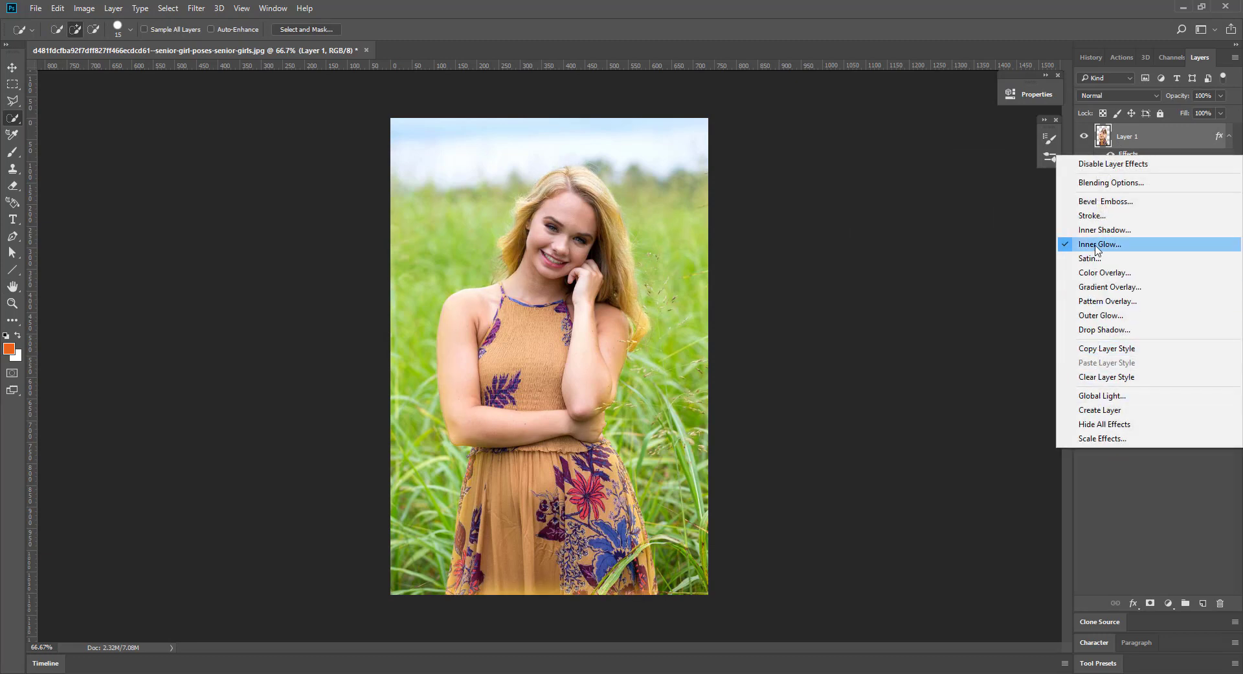
click(1112, 416)
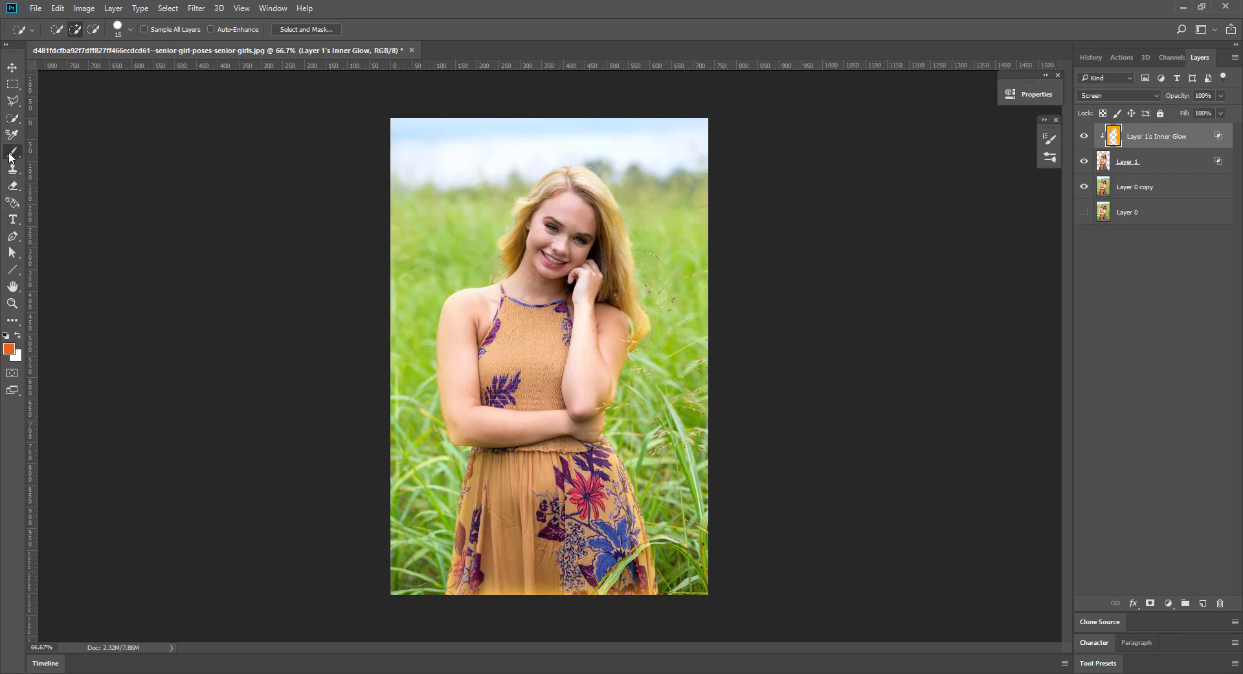
Step: Set the foreground colour to near-black and a brush at size 80
key(i)
click(9, 348)
click(1025, 330)
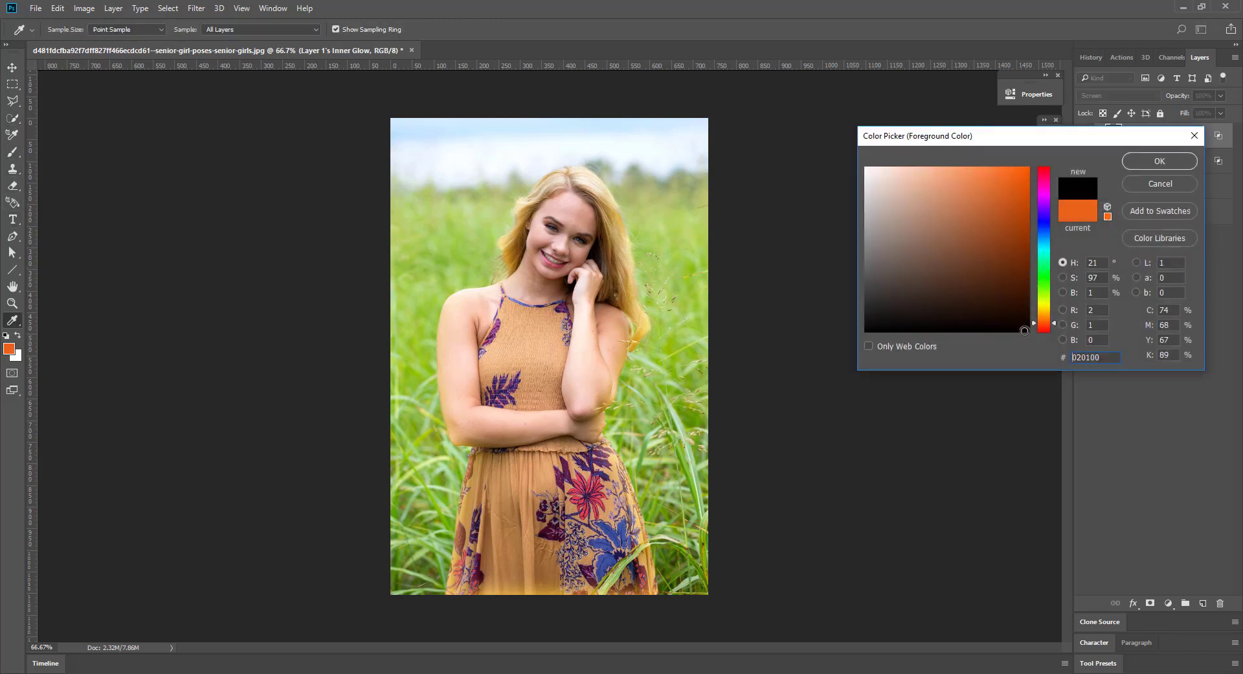
click(1148, 155)
key(b)
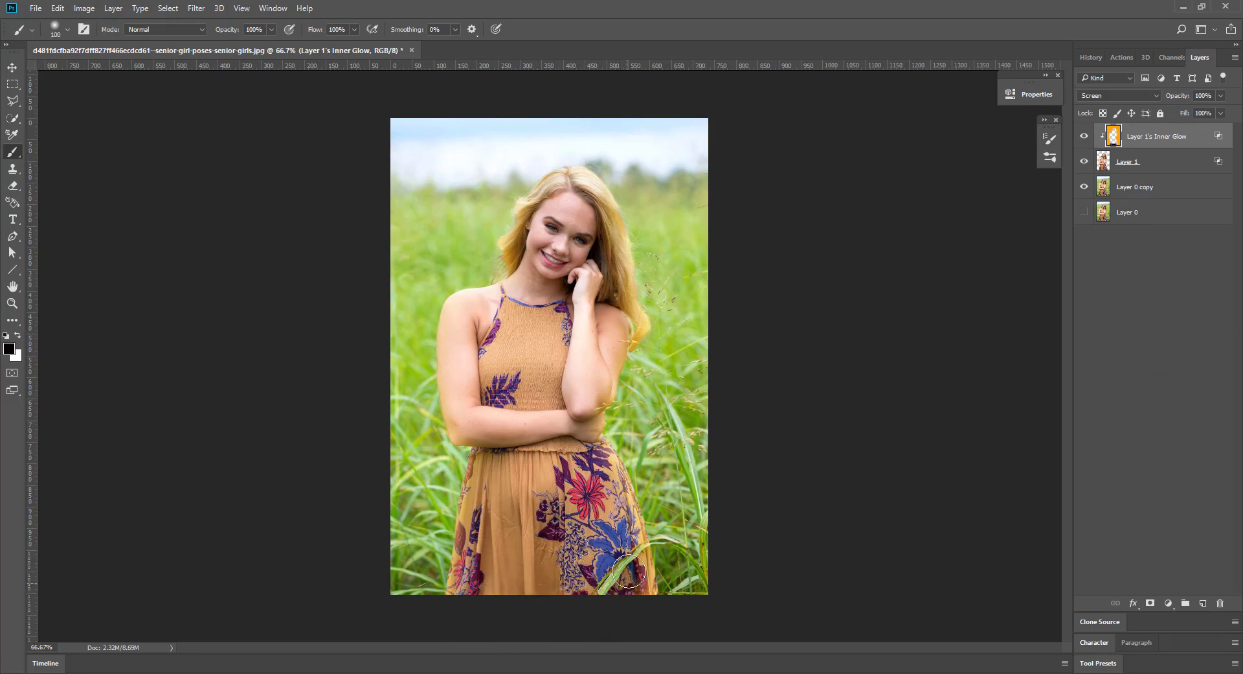
key(bracketleft)
key(bracketleft)
key(bracketleft)
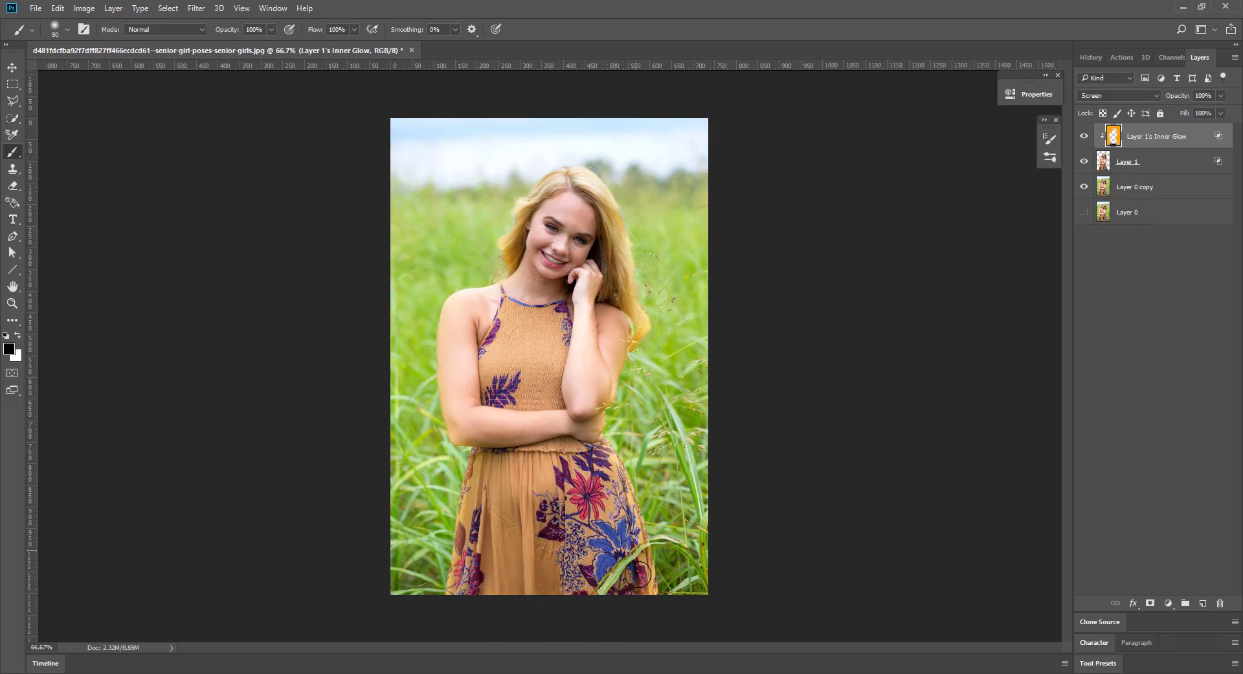
Step: Paint the glow off the dress edges and forearm, then compare with the Inner Glow layer toggled
drag(602, 476, 641, 579)
drag(490, 489, 458, 596)
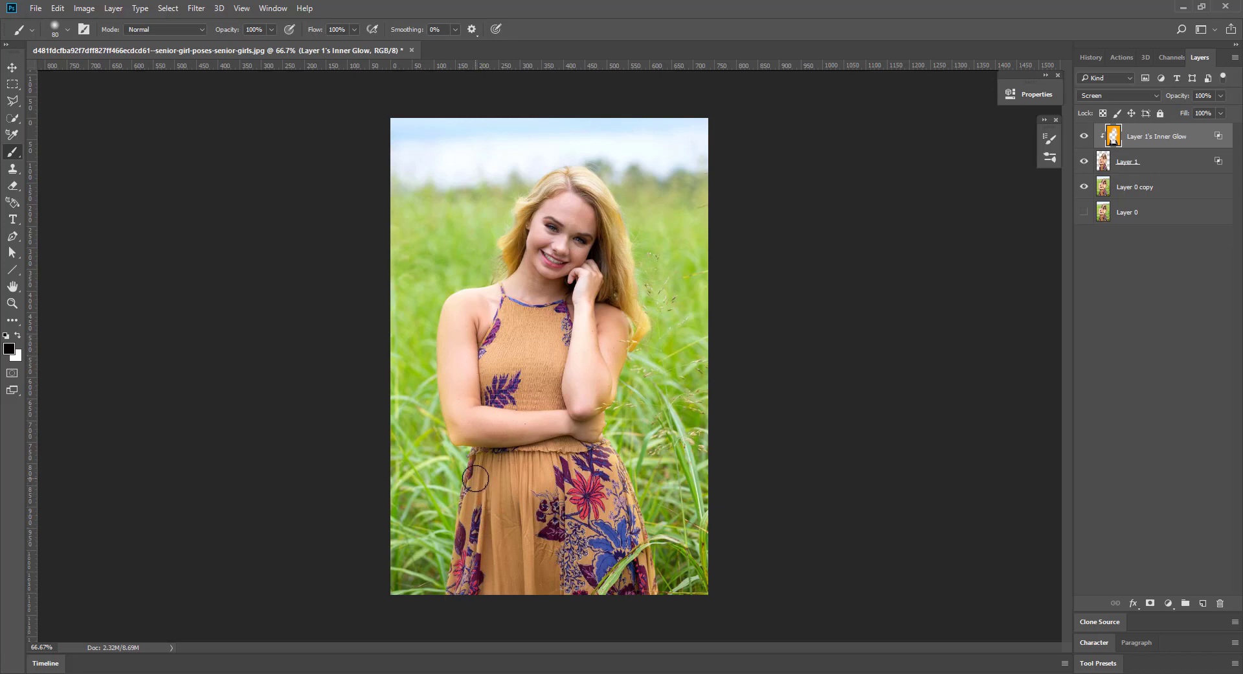
drag(466, 367, 461, 585)
drag(576, 558, 638, 601)
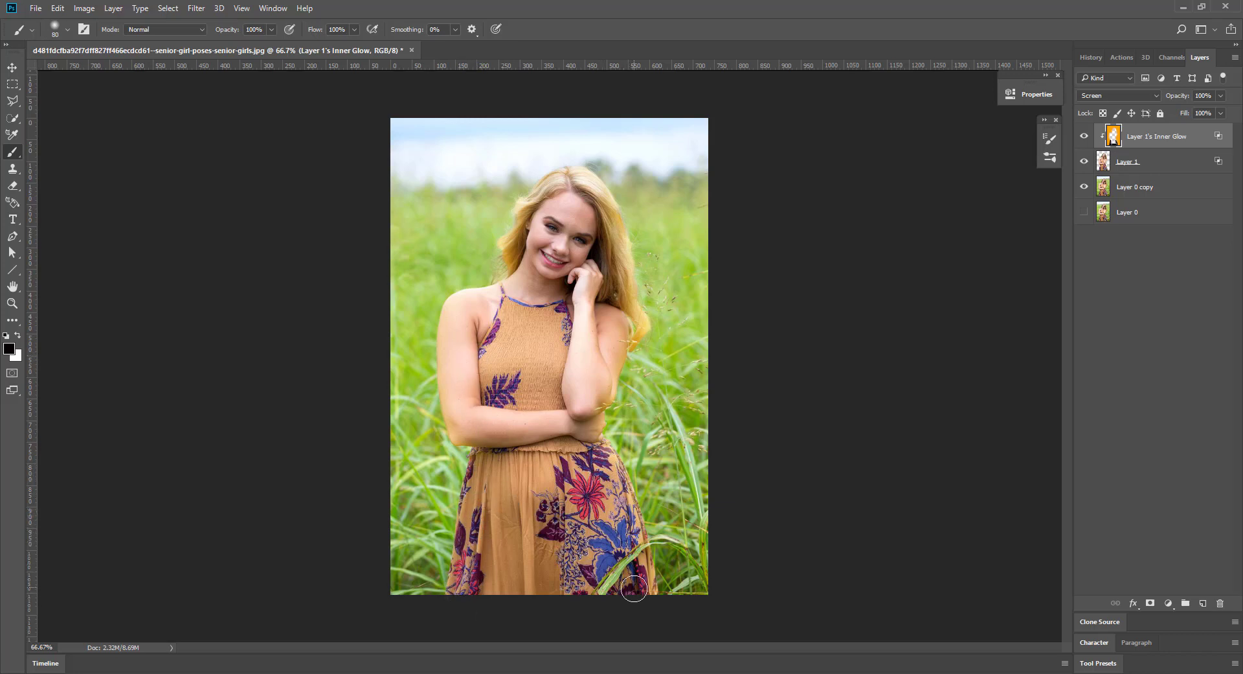
mouse_move(602, 377)
mouse_down()
mouse_move(459, 421)
mouse_move(457, 320)
mouse_move(449, 410)
mouse_move(512, 393)
mouse_move(458, 311)
mouse_up()
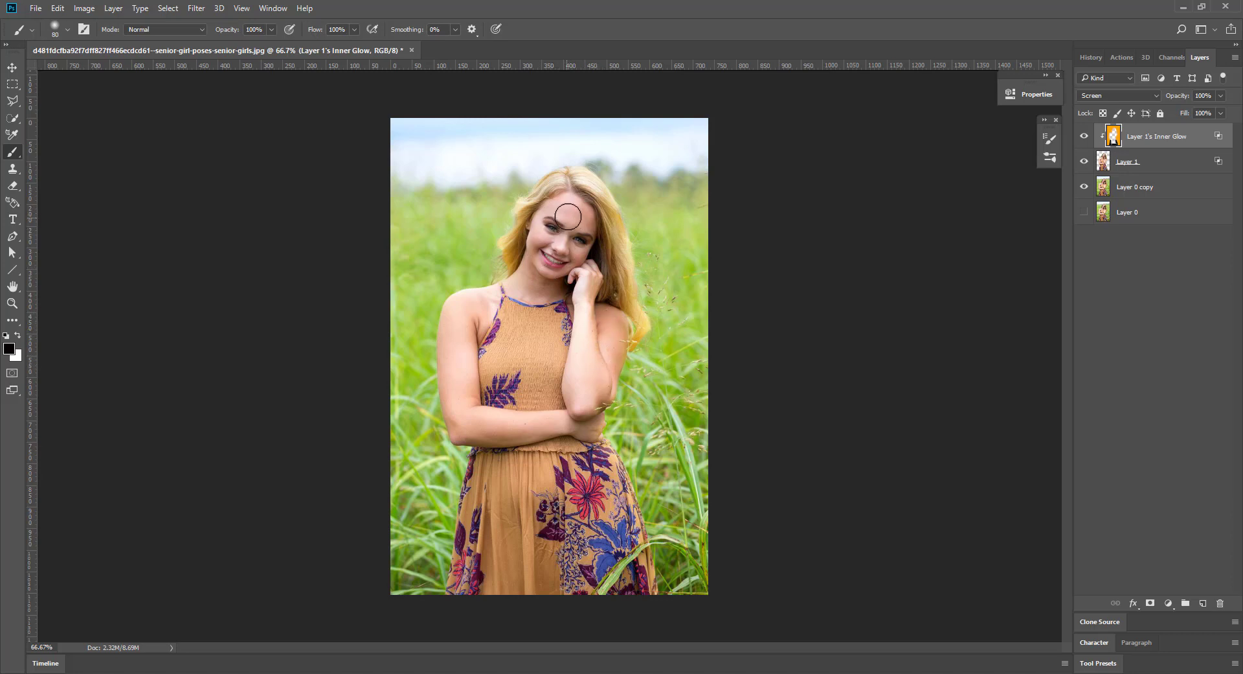
click(1084, 136)
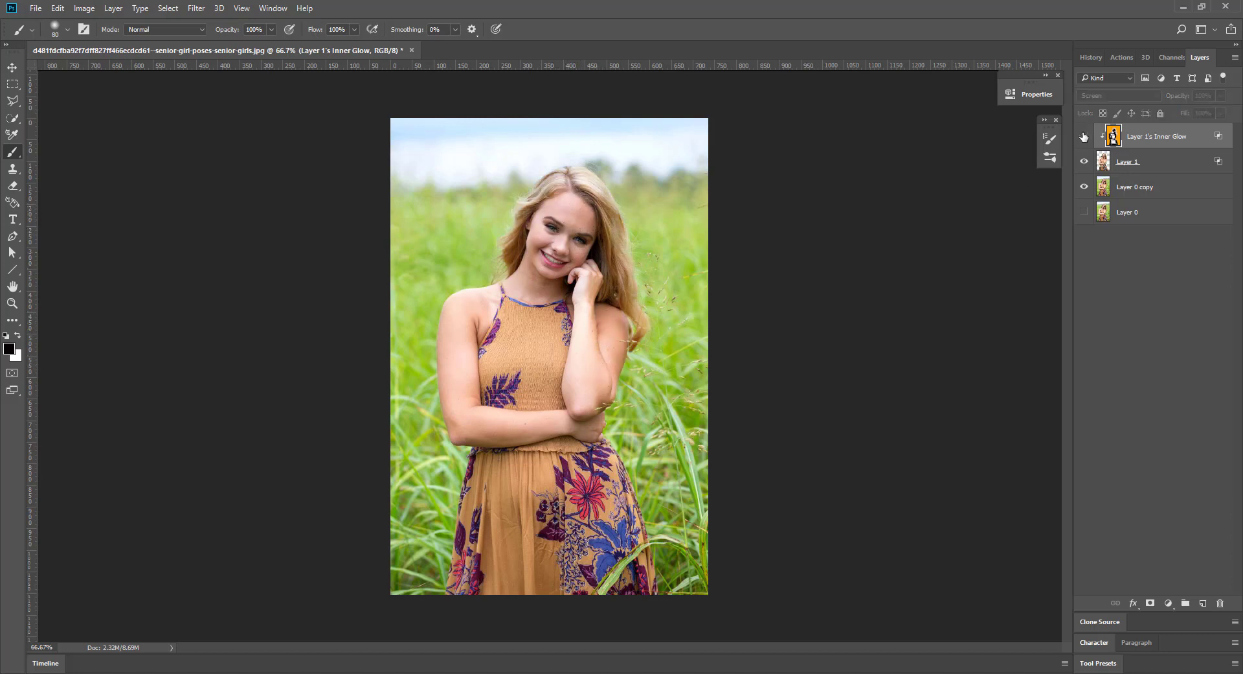
click(1084, 136)
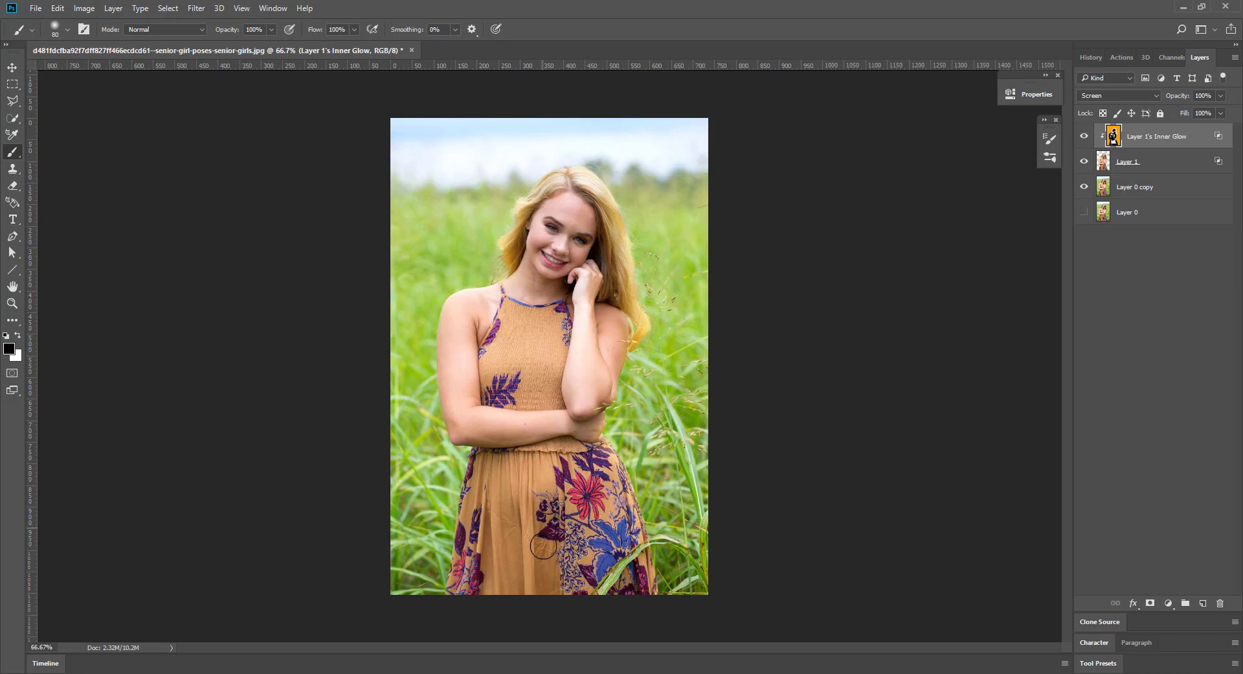
Step: Add a reversed radial gradient fill centred near the face at about 396% scale
click(1169, 603)
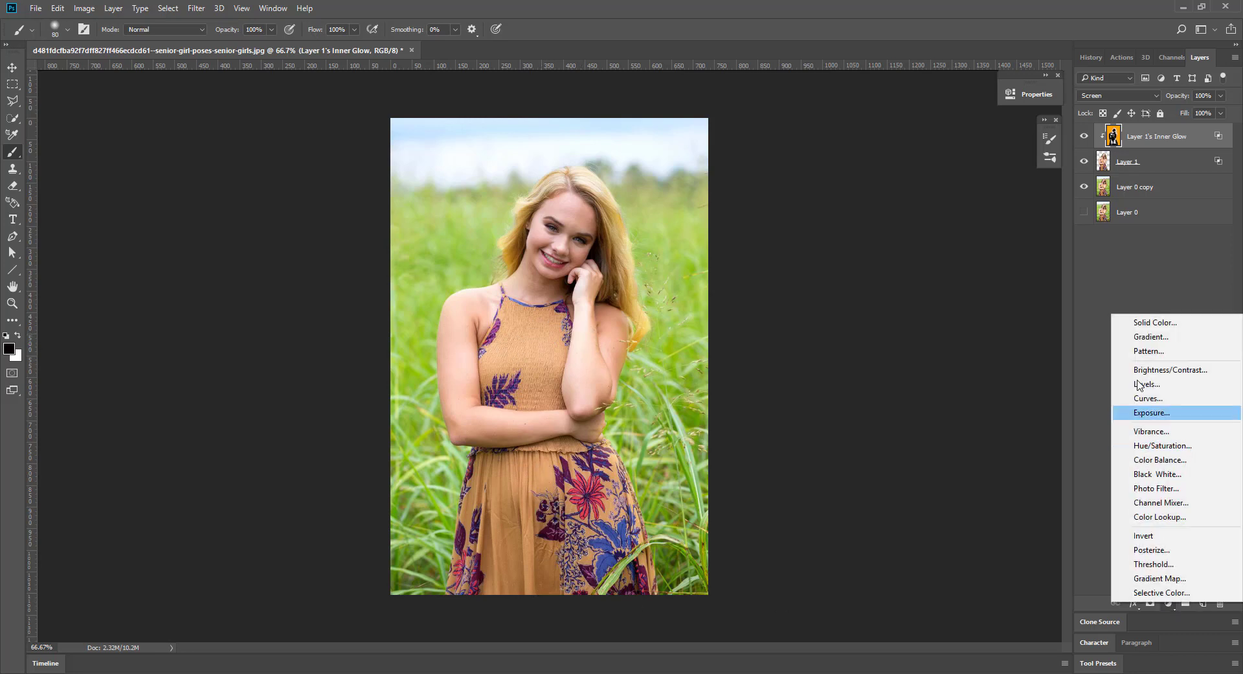
click(1141, 336)
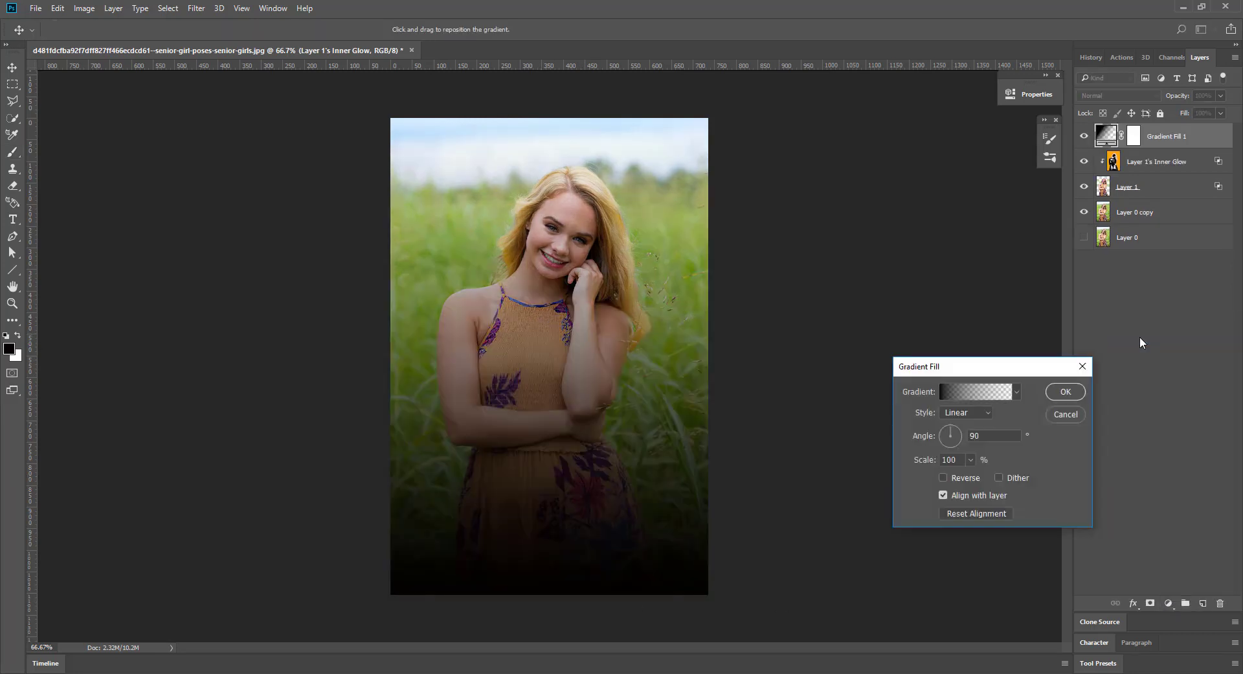
click(988, 414)
click(952, 432)
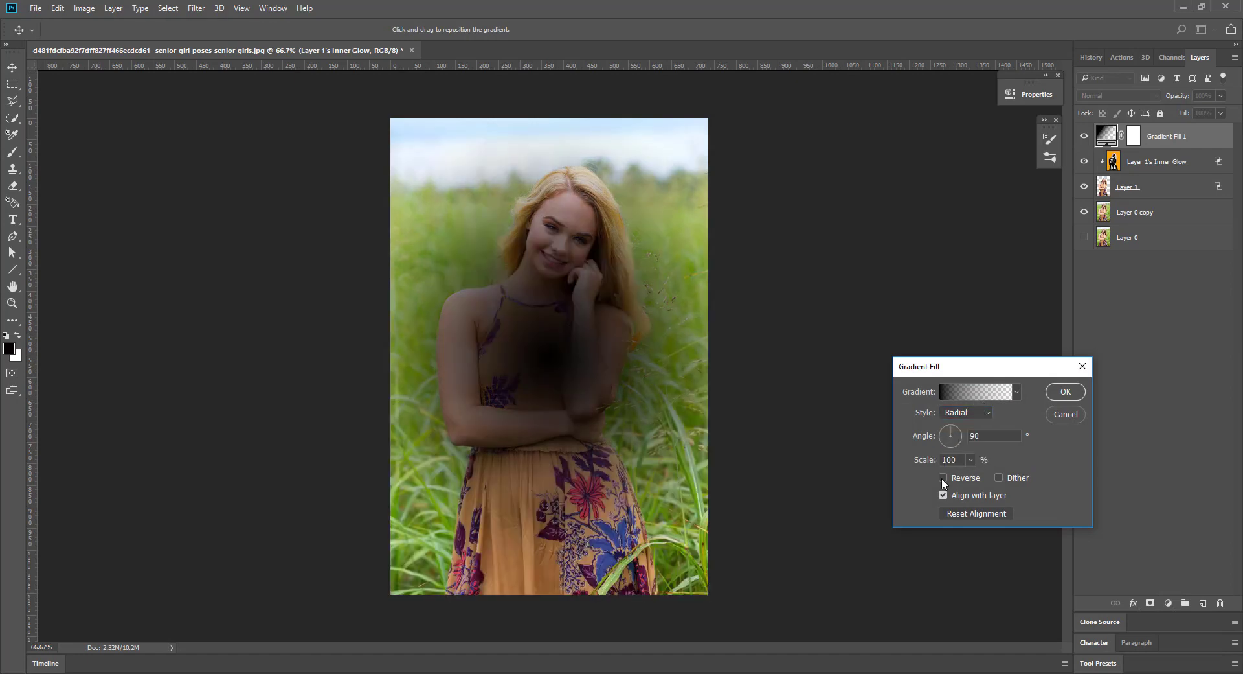
click(942, 478)
drag(567, 358, 573, 275)
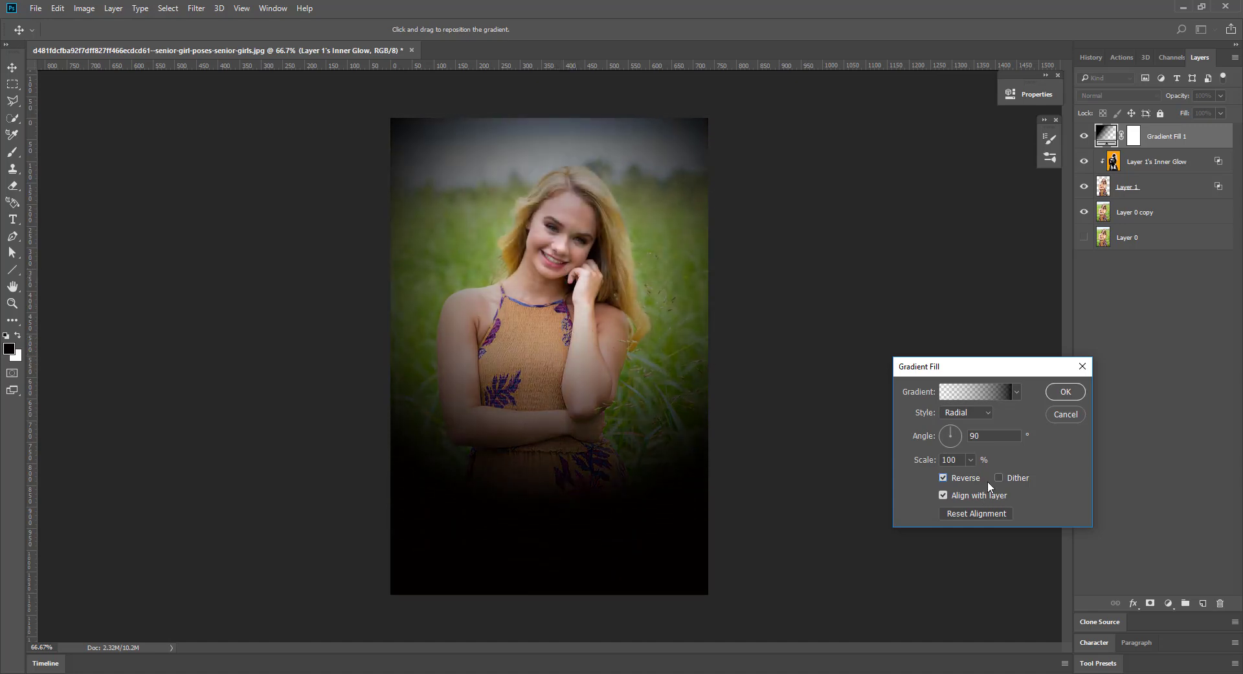
drag(992, 483, 990, 480)
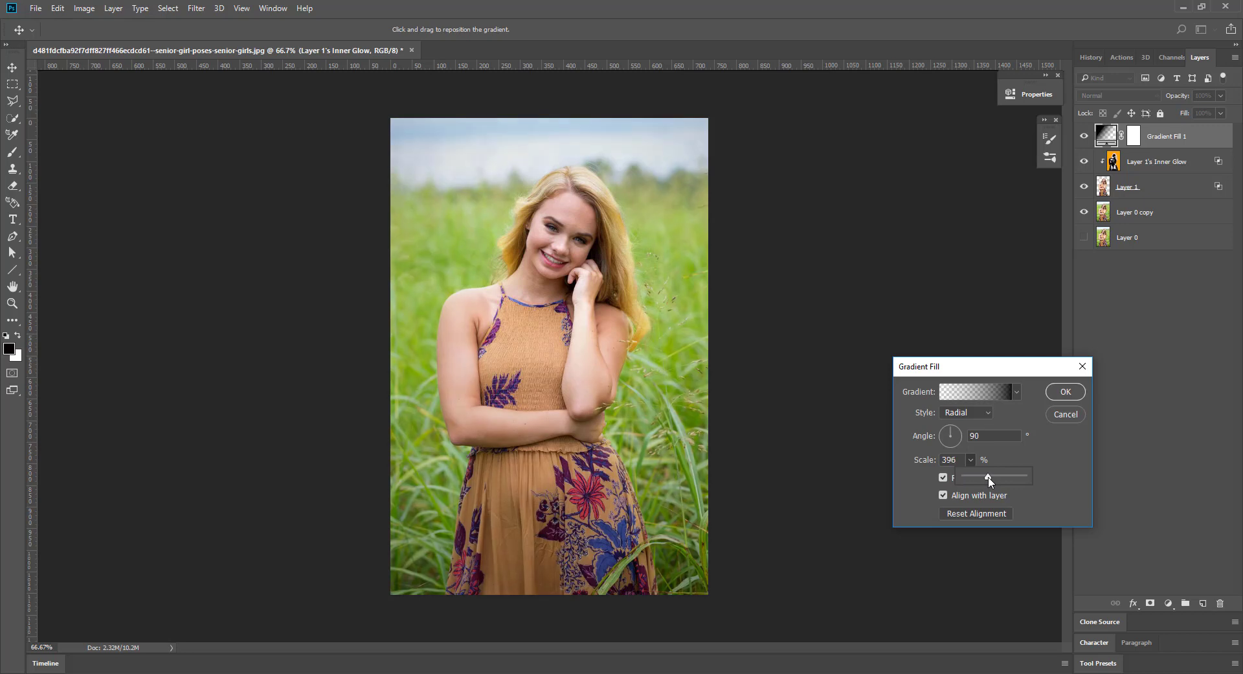
click(1065, 393)
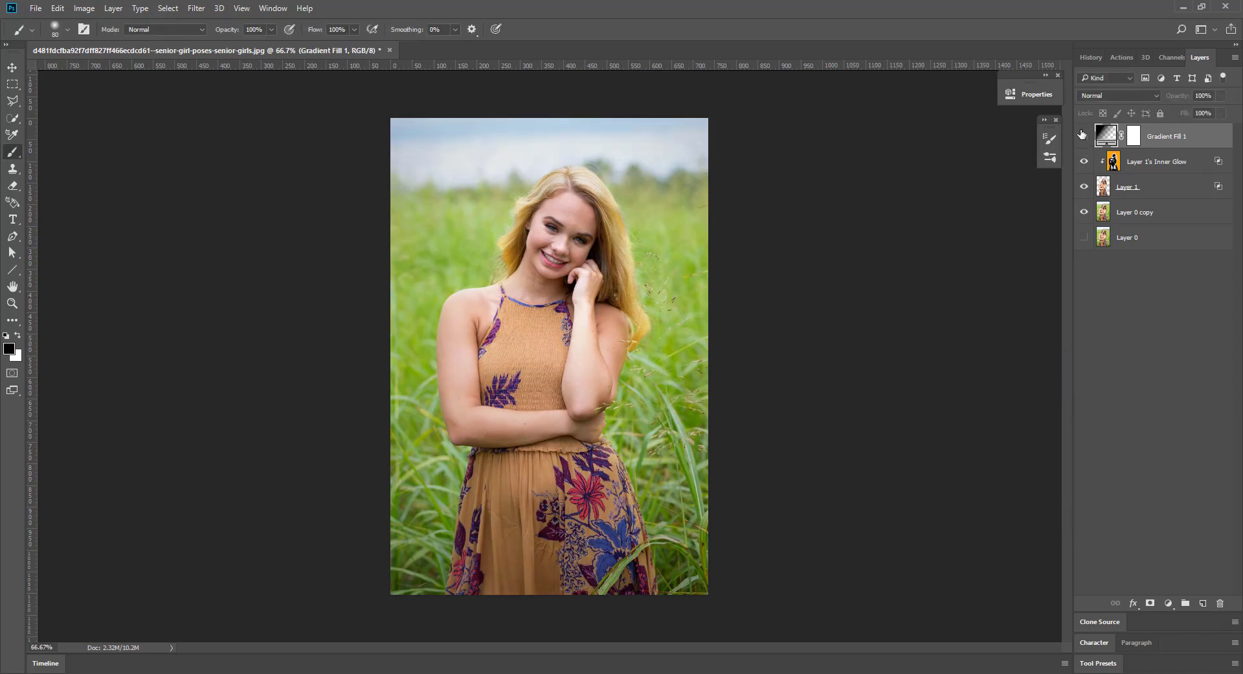
Step: Add a second gradient fill and set its left colour stop to bright orange
click(1084, 135)
click(1084, 135)
click(1168, 603)
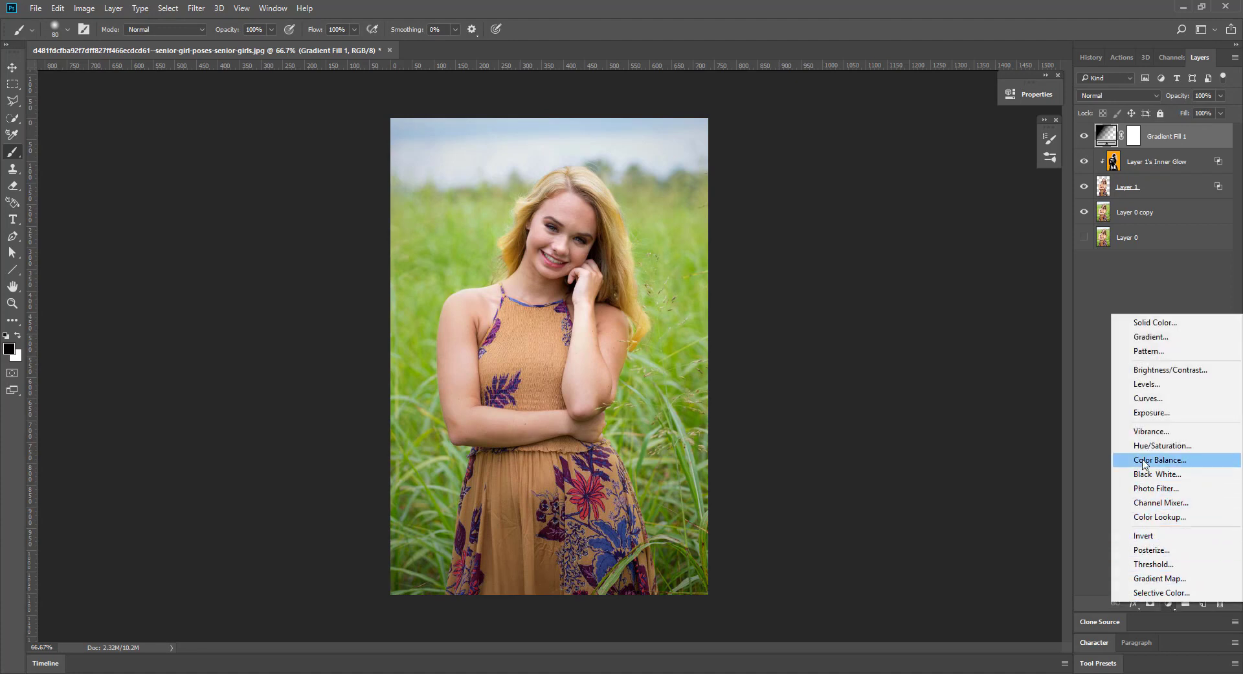
click(1151, 336)
click(978, 391)
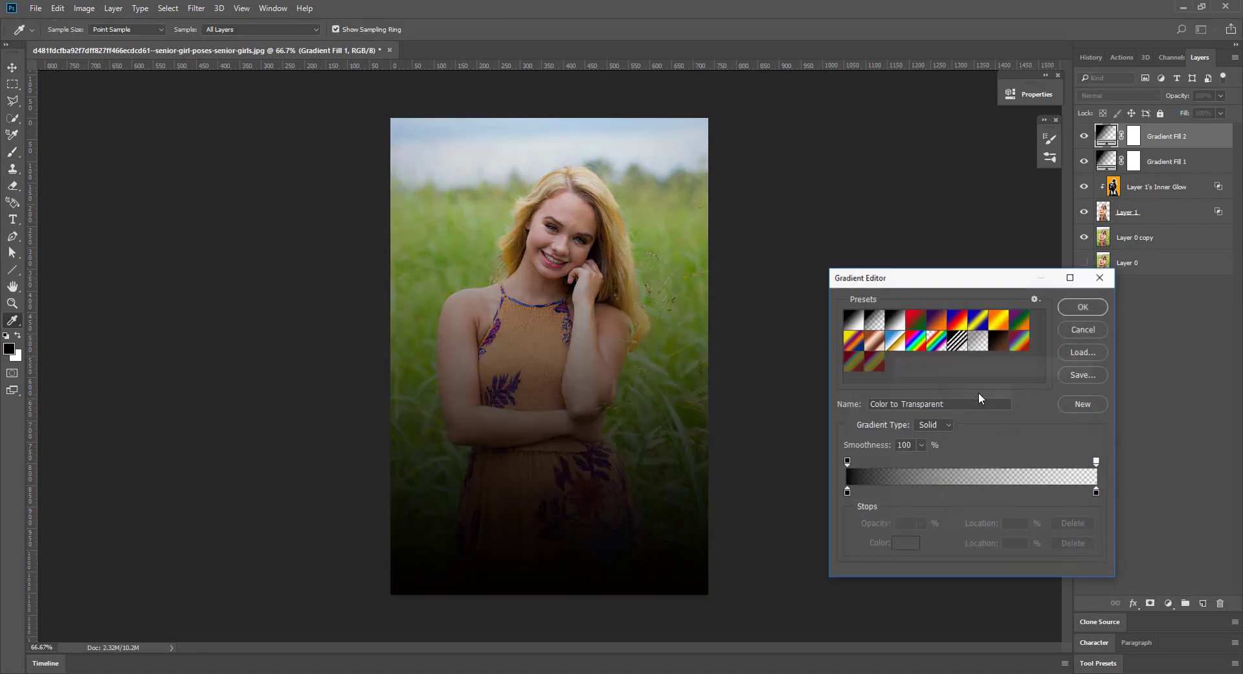
click(848, 492)
click(906, 543)
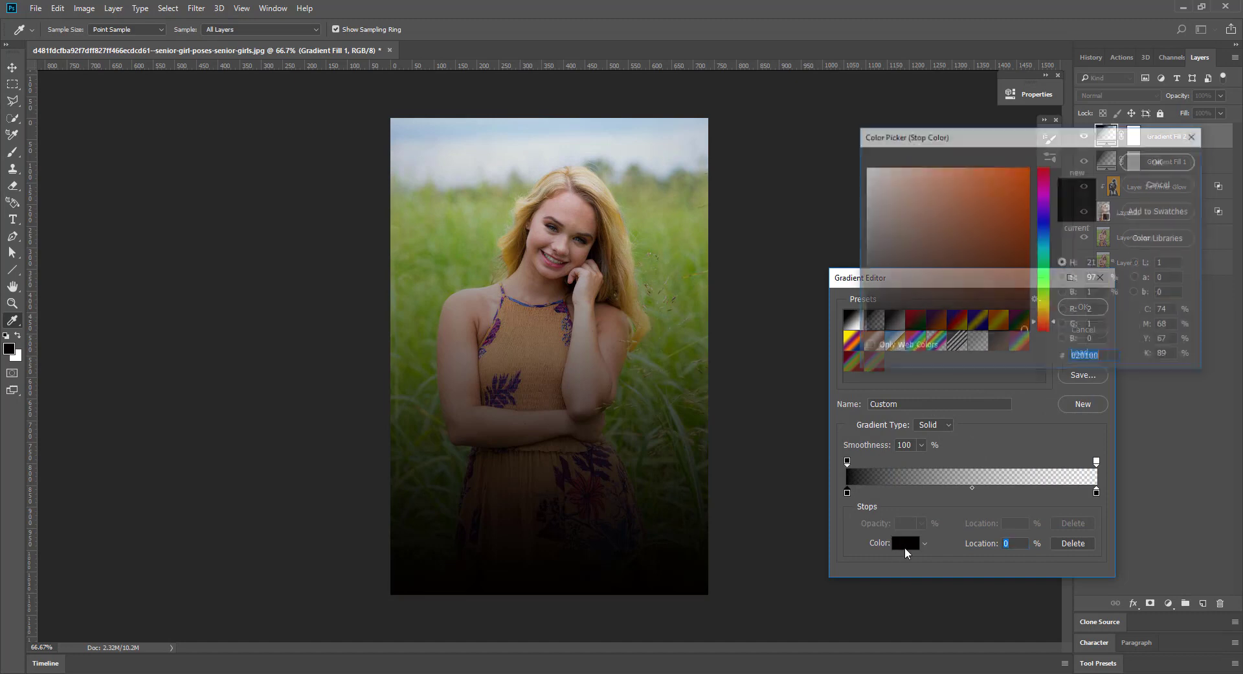
click(1049, 319)
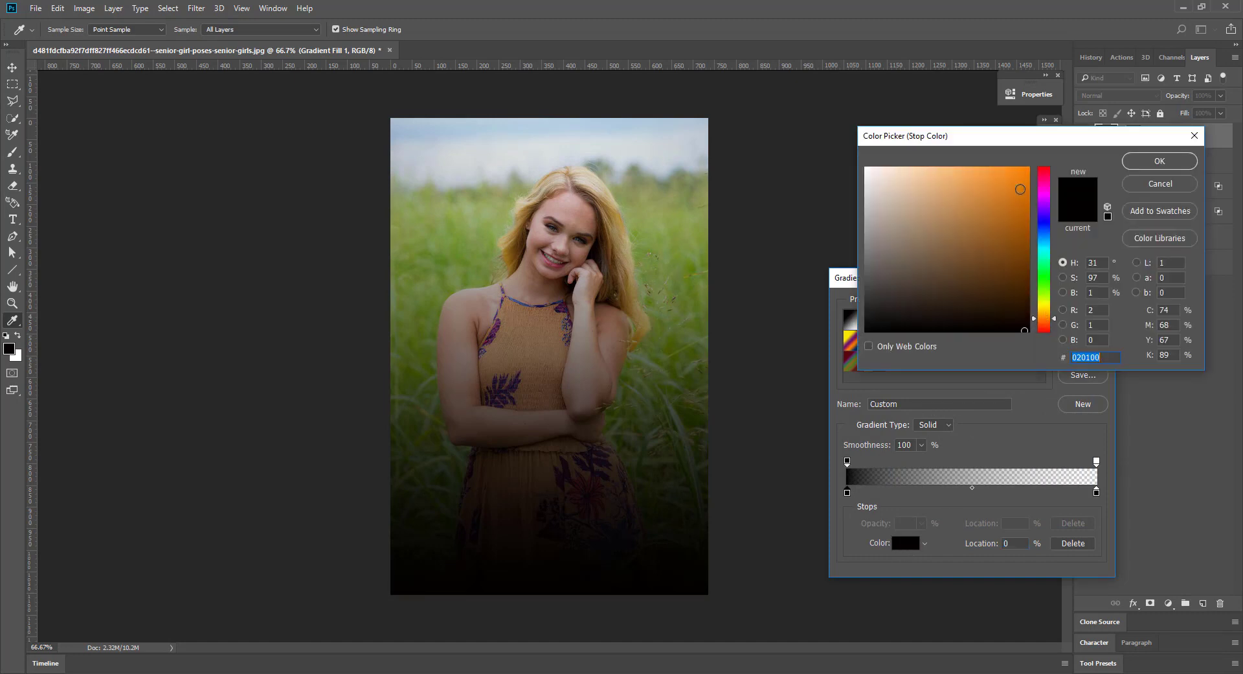
drag(1020, 189, 1020, 173)
click(1160, 161)
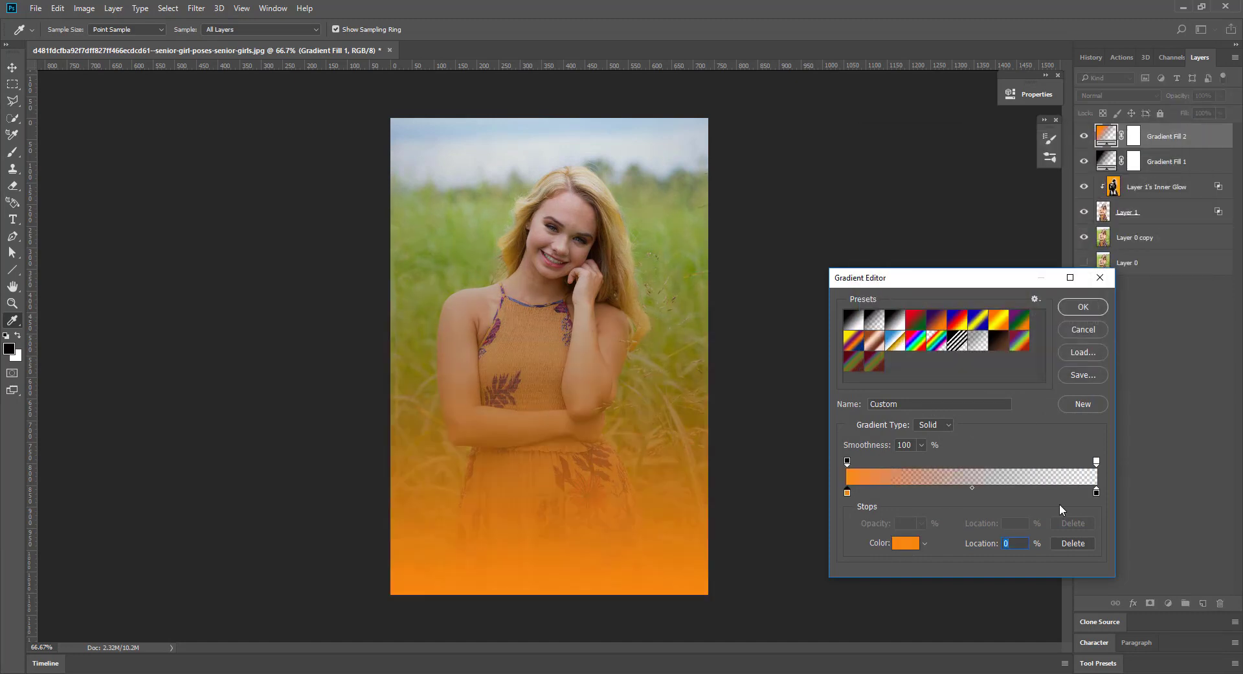
Step: Set the right stop to red f8200a, make the gradient radial, and centre it on the face
click(1096, 492)
click(906, 543)
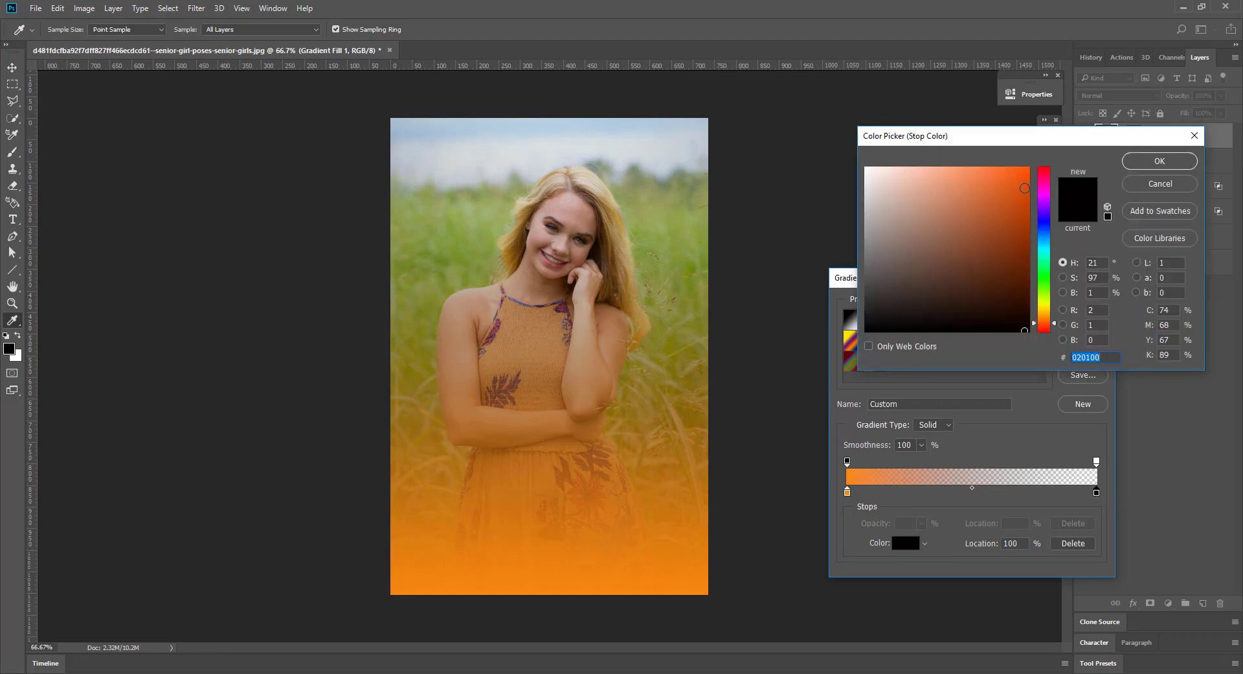
click(1044, 329)
click(1023, 171)
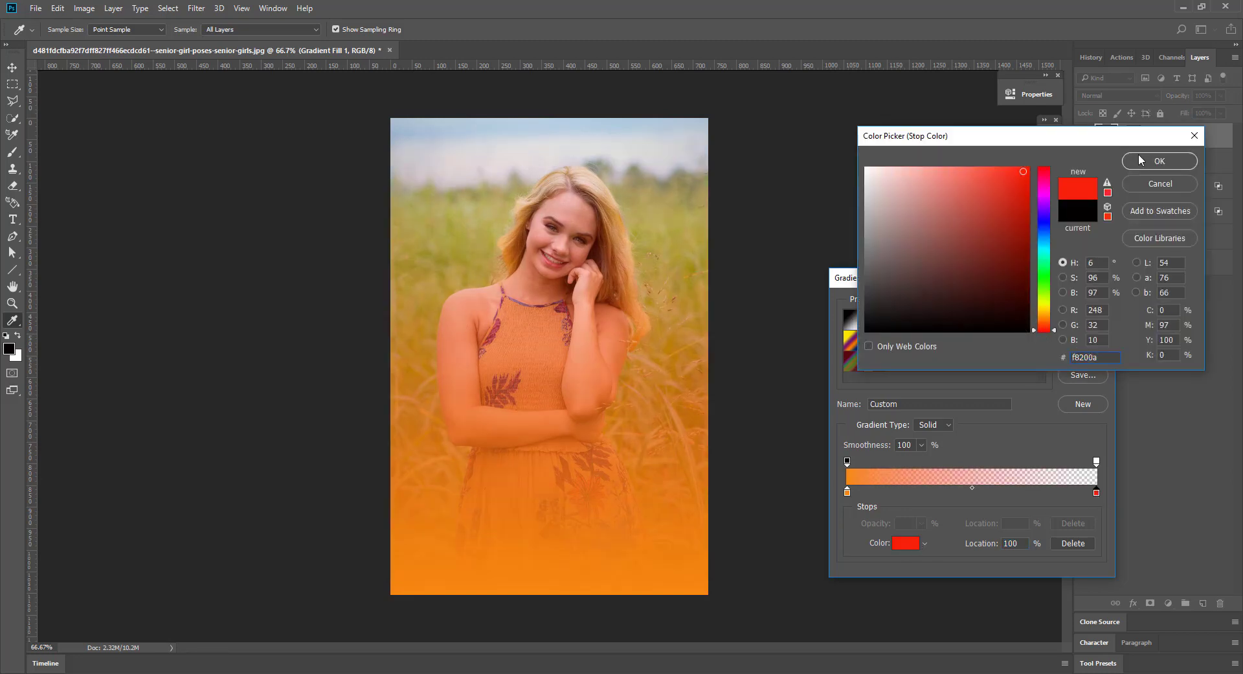
click(1140, 160)
click(1094, 312)
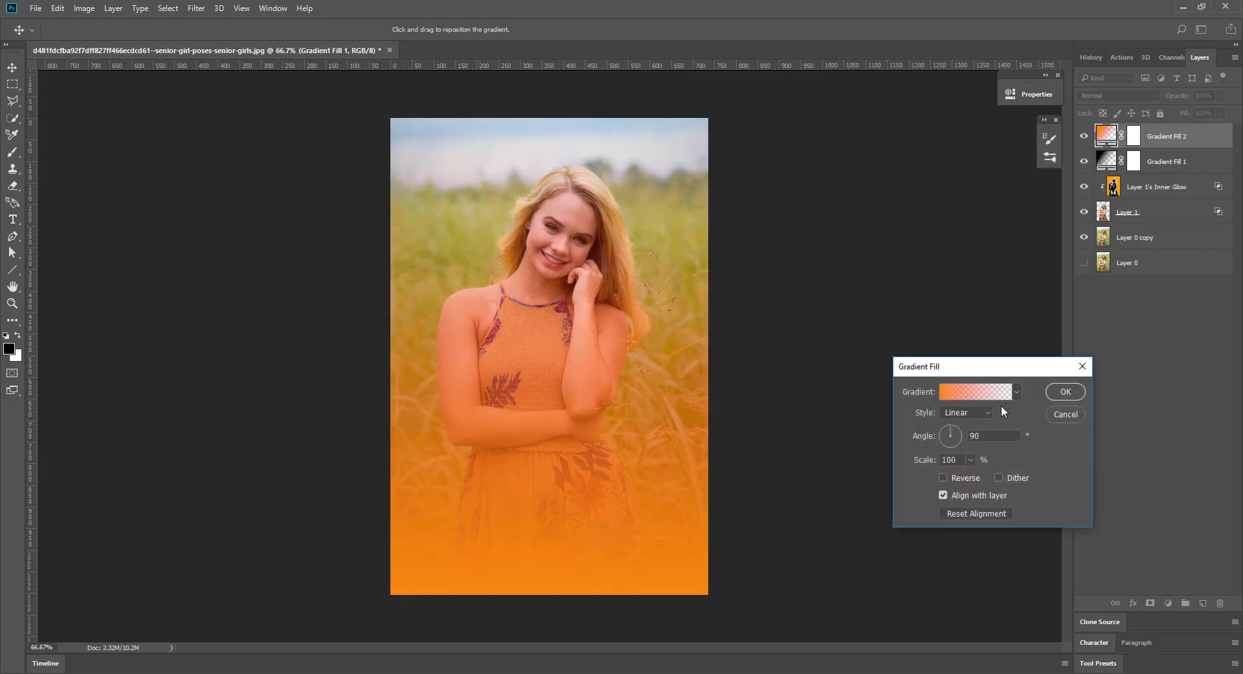
click(966, 412)
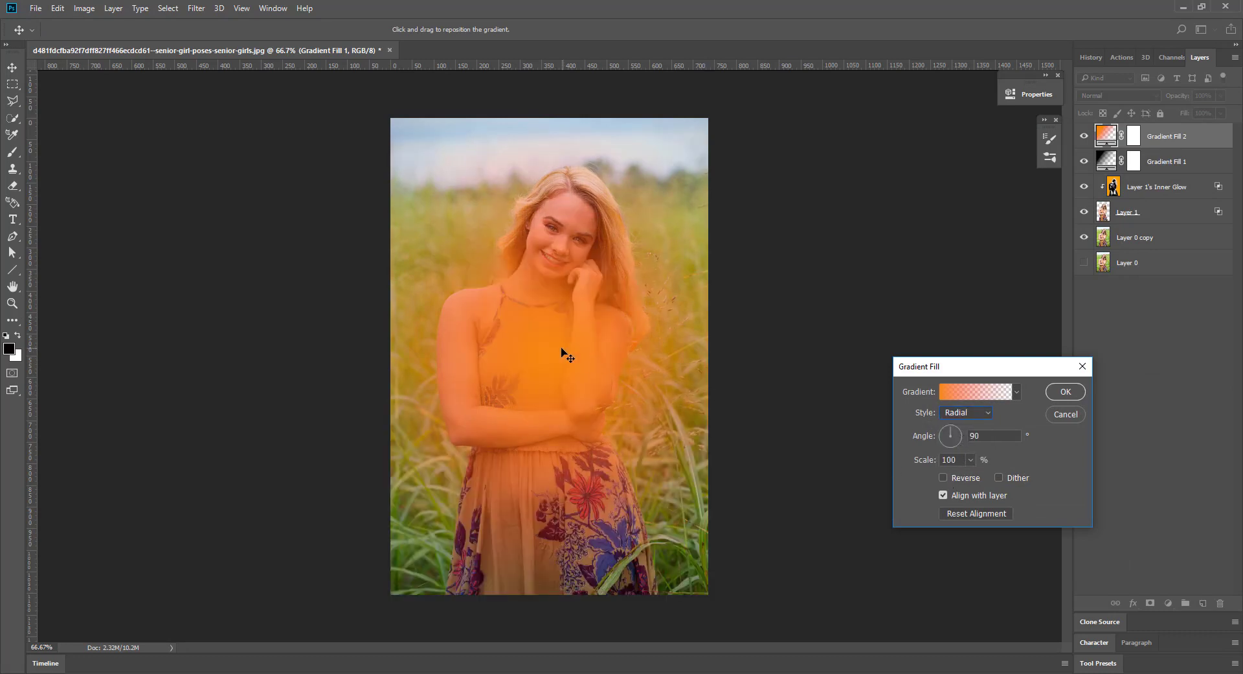
mouse_move(563, 352)
mouse_down()
mouse_move(569, 216)
mouse_move(584, 213)
mouse_up()
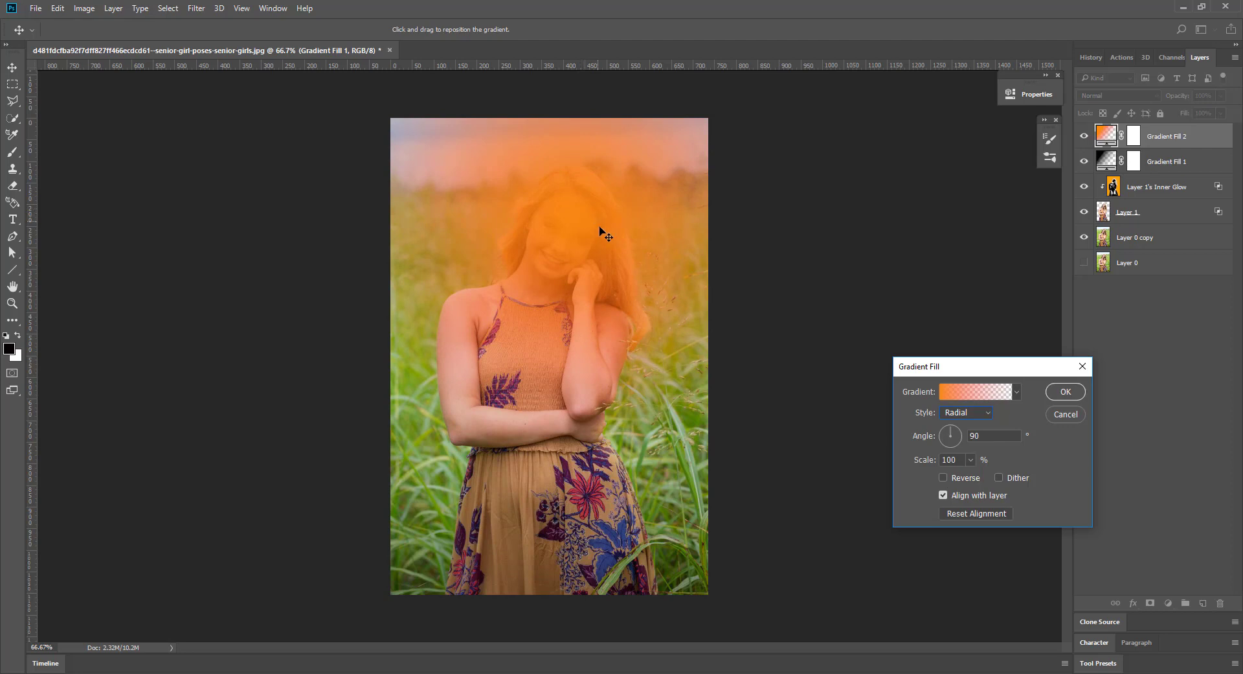
click(1065, 391)
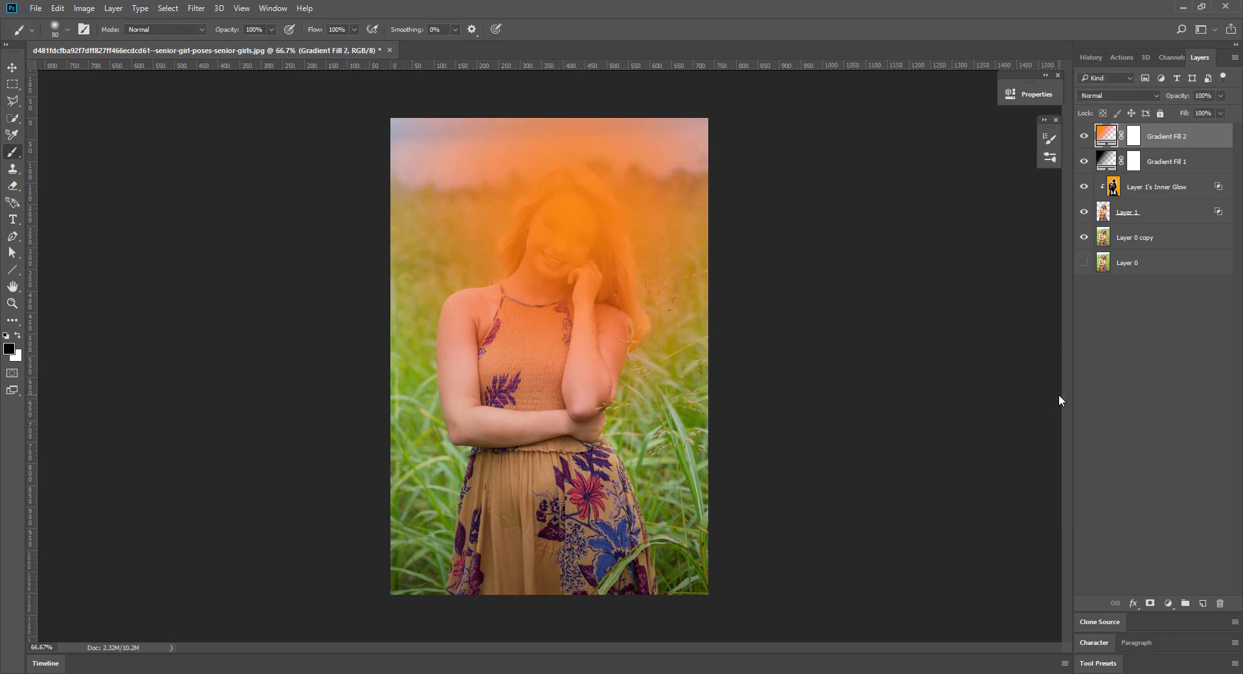
Step: Blend Gradient Fill 2 in Screen mode and duplicate it as Gradient Fill 2 copy
click(1117, 95)
click(1112, 184)
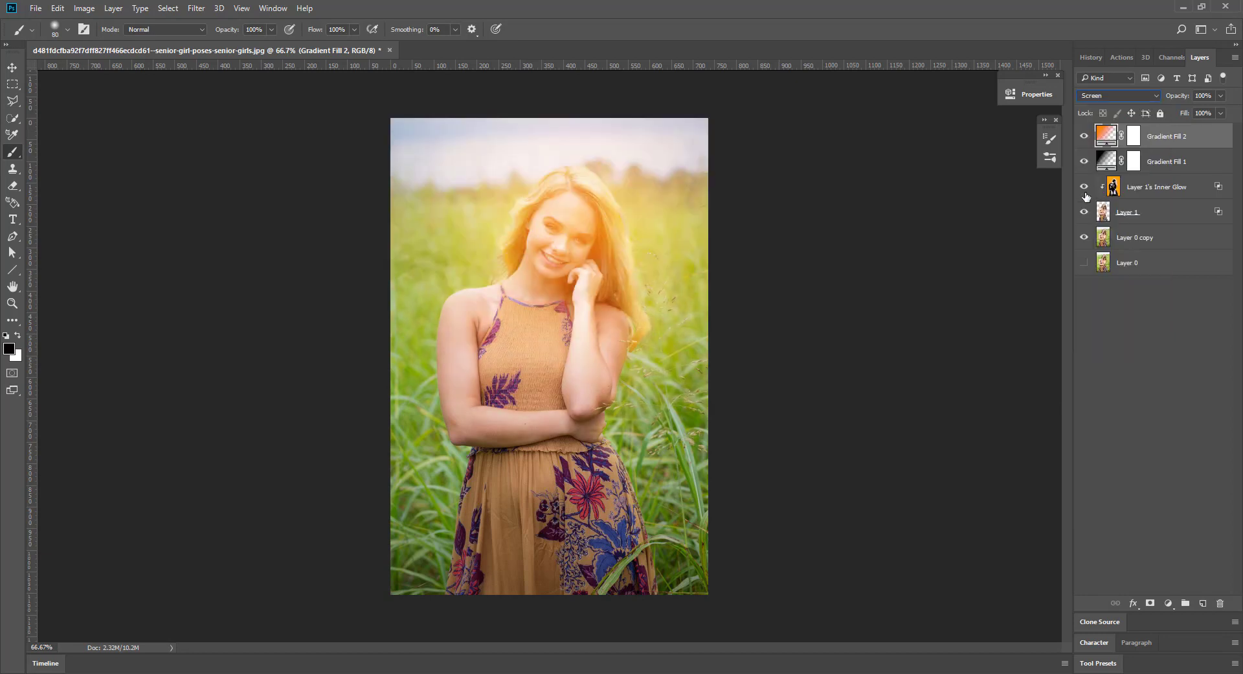
click(1134, 136)
right_click(1194, 137)
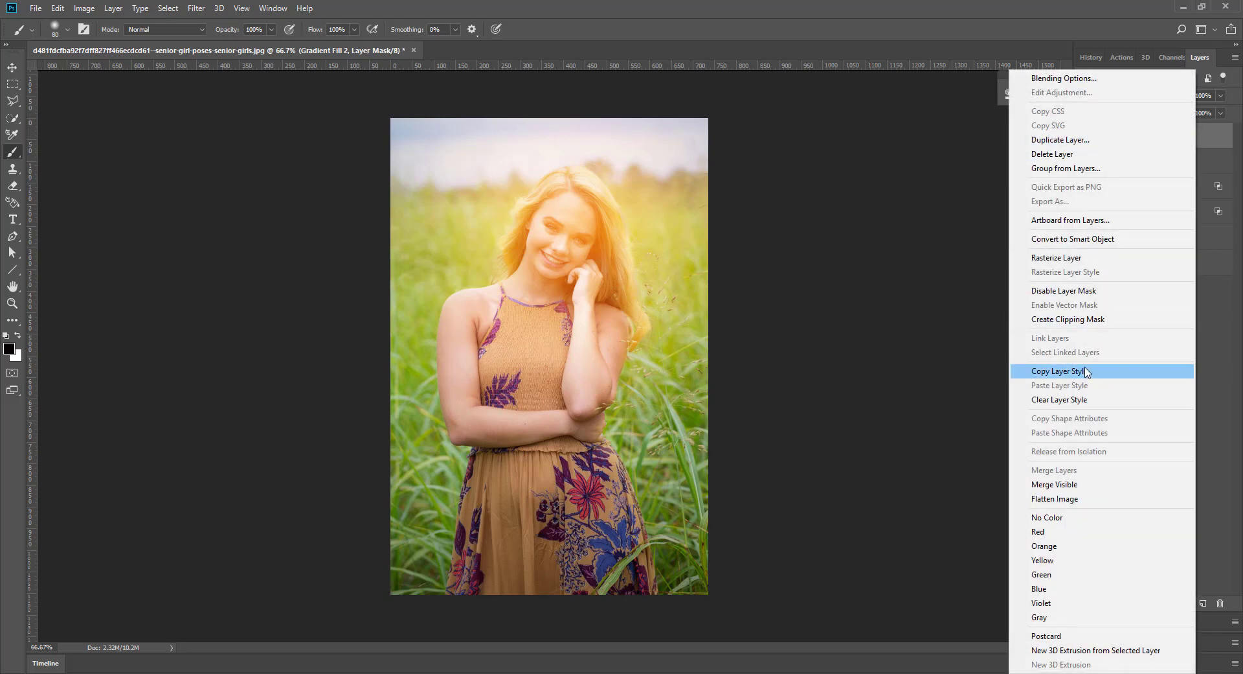
click(1062, 139)
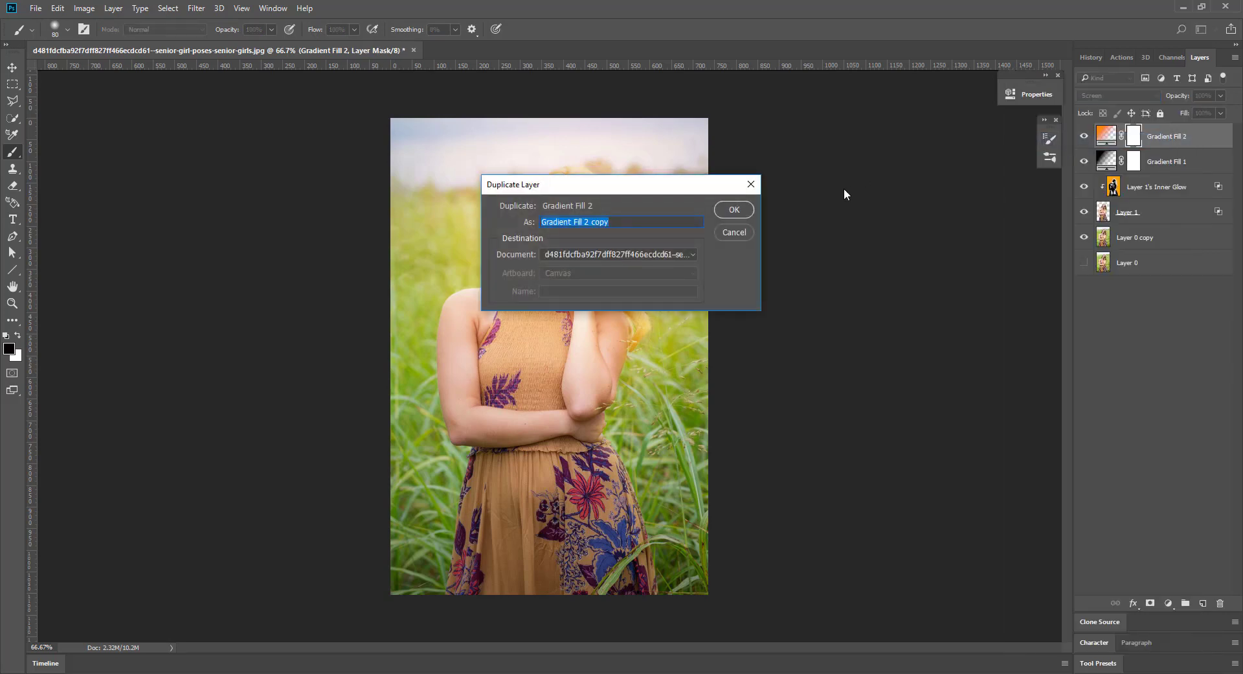
click(745, 207)
Step: Move Layer 1 and its Inner Glow above all the gradient fill layers
click(1141, 163)
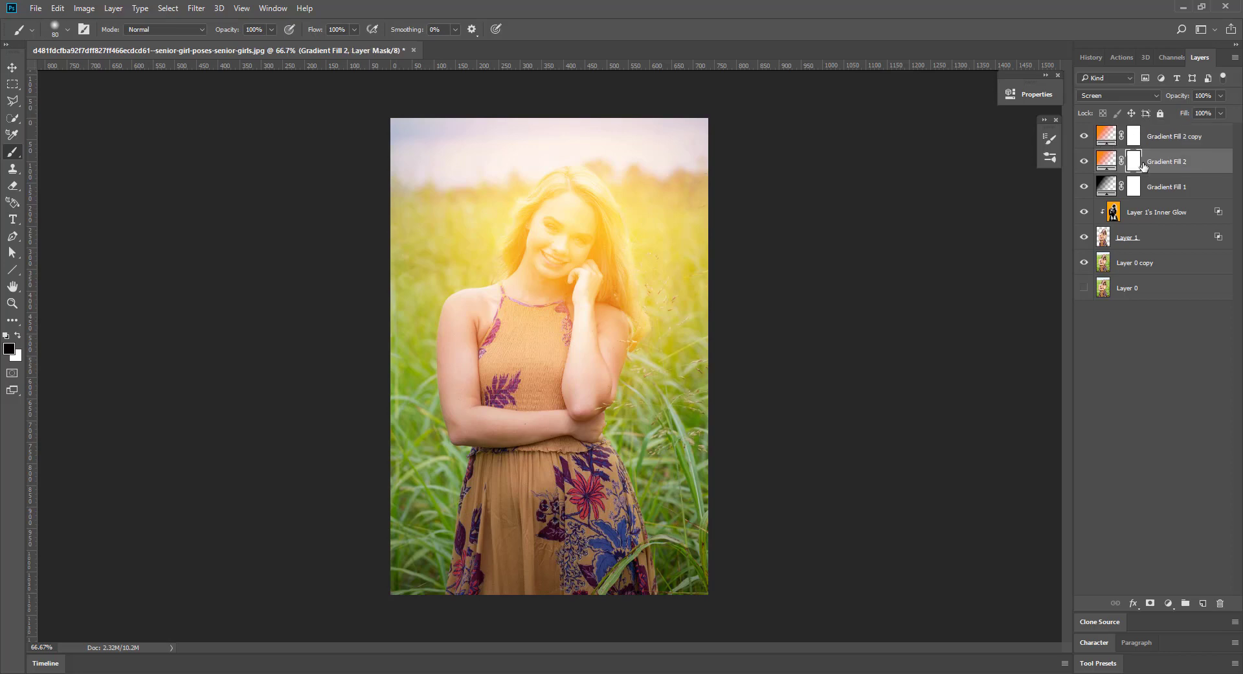
click(1146, 235)
drag(1179, 226, 1169, 215)
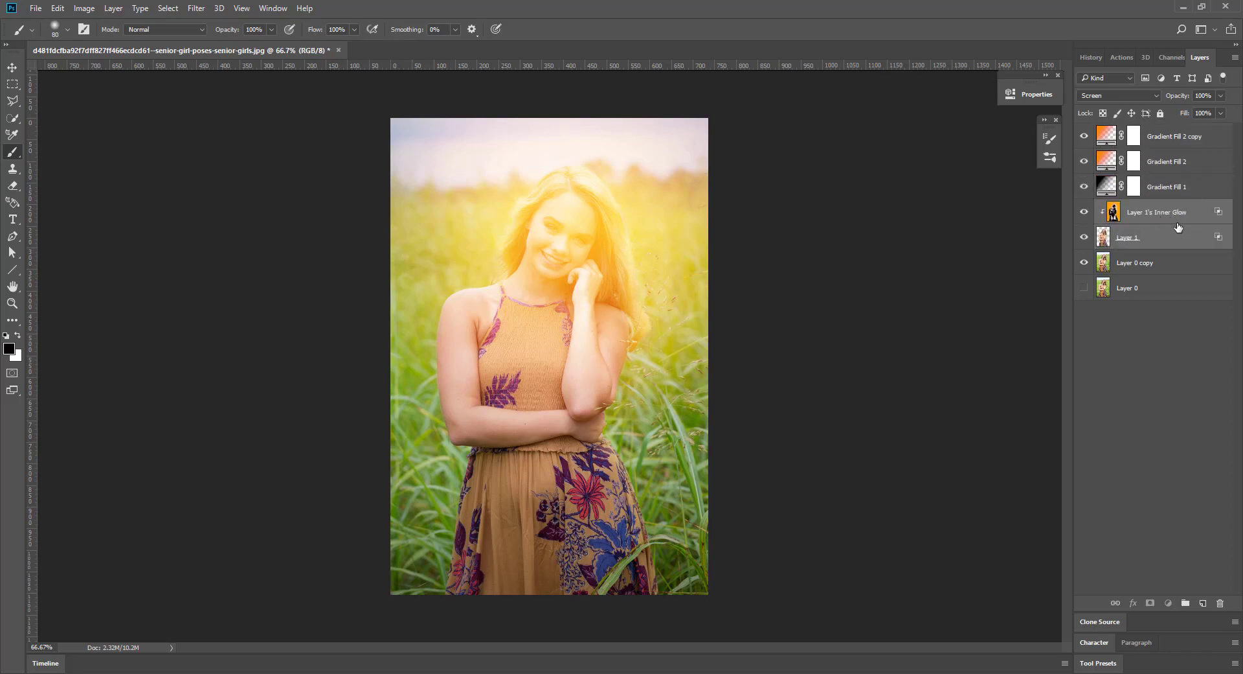
drag(1178, 227, 1159, 126)
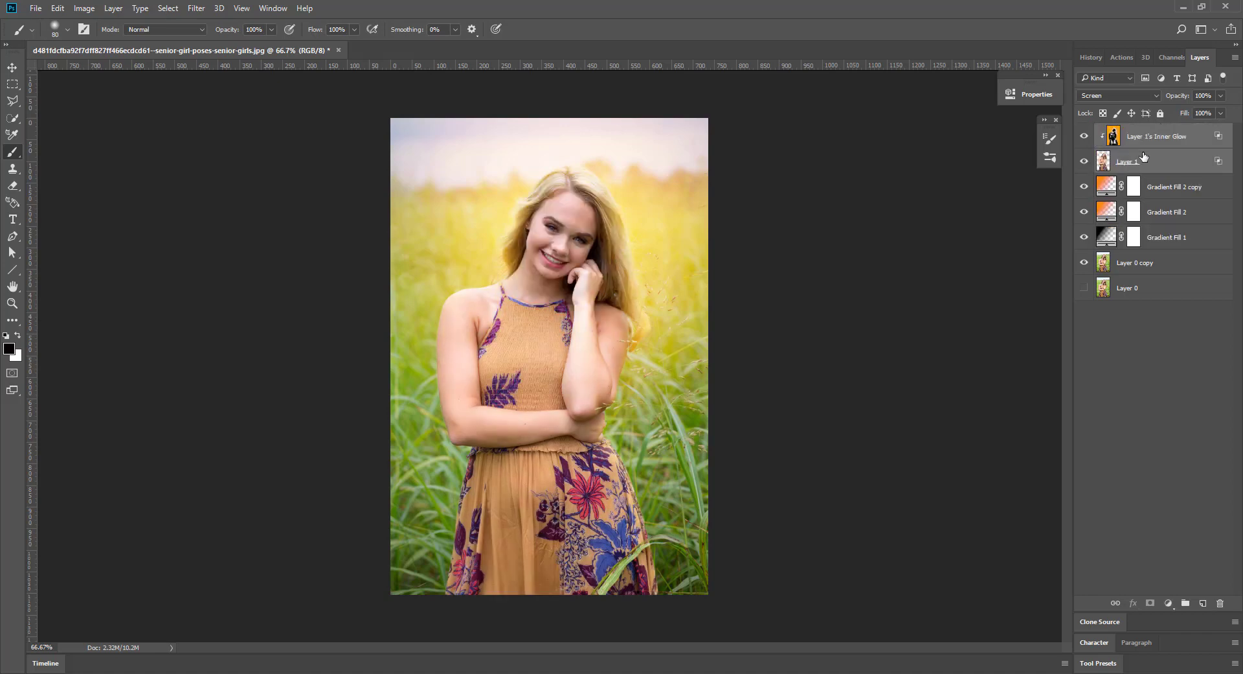
click(1120, 357)
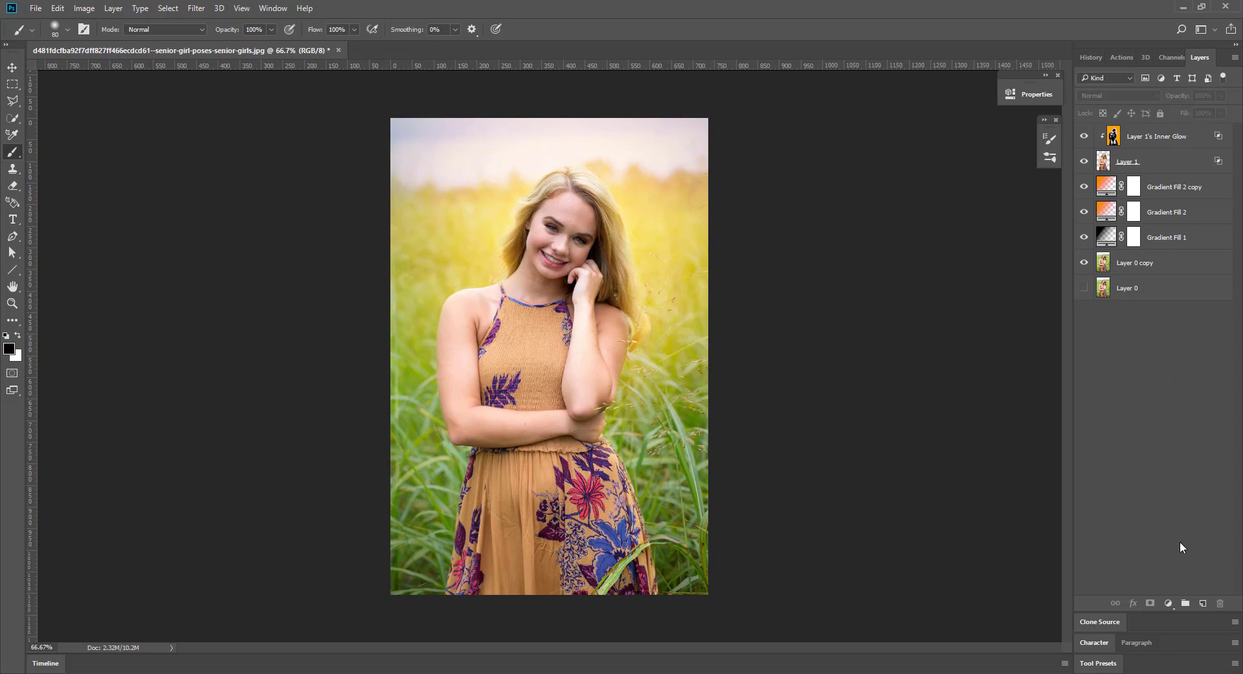
click(1169, 603)
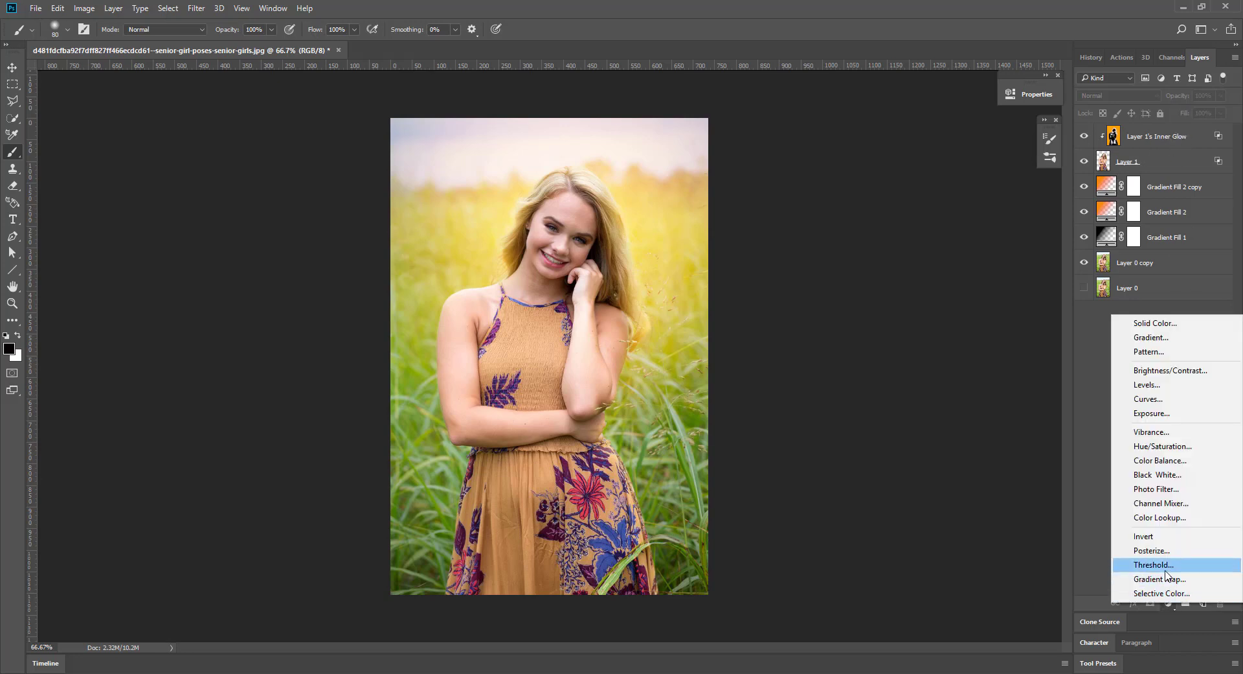
Step: Add a Color Balance layer shifting midtones to +27 red, +34 blue, then reselect Layer 1's Inner Glow
click(1157, 460)
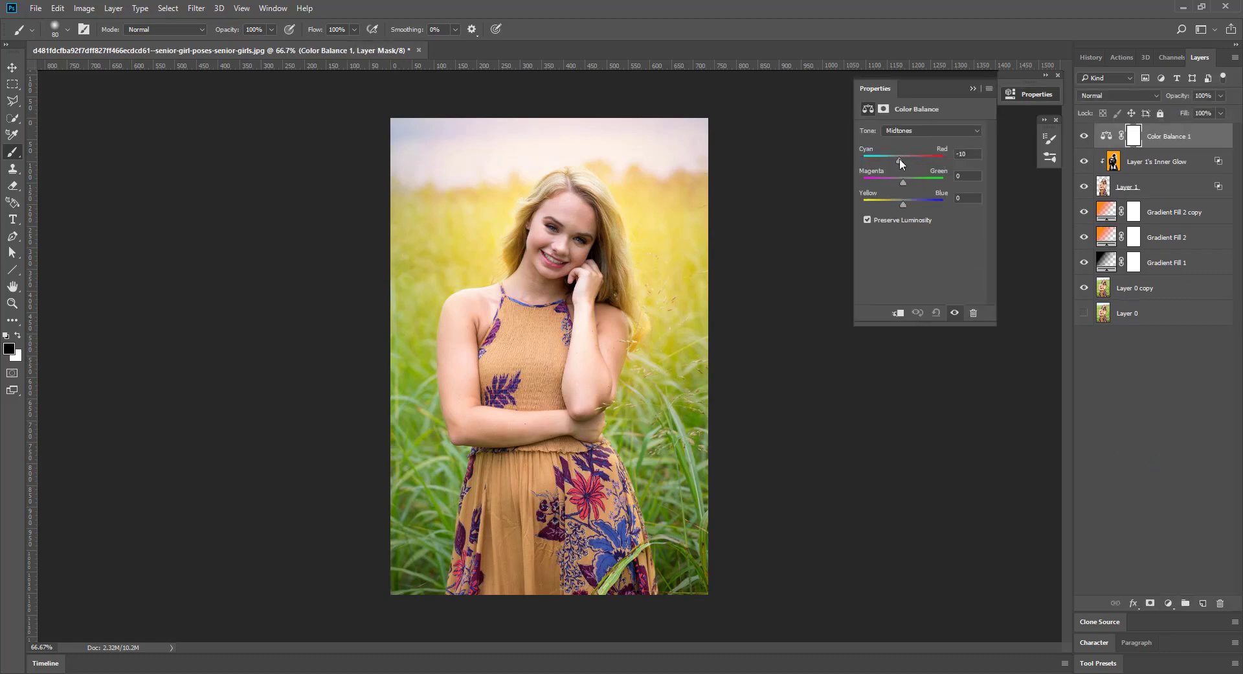
drag(915, 161, 915, 160)
mouse_move(904, 203)
mouse_down()
mouse_move(924, 205)
mouse_move(900, 183)
mouse_move(918, 202)
mouse_up()
click(978, 90)
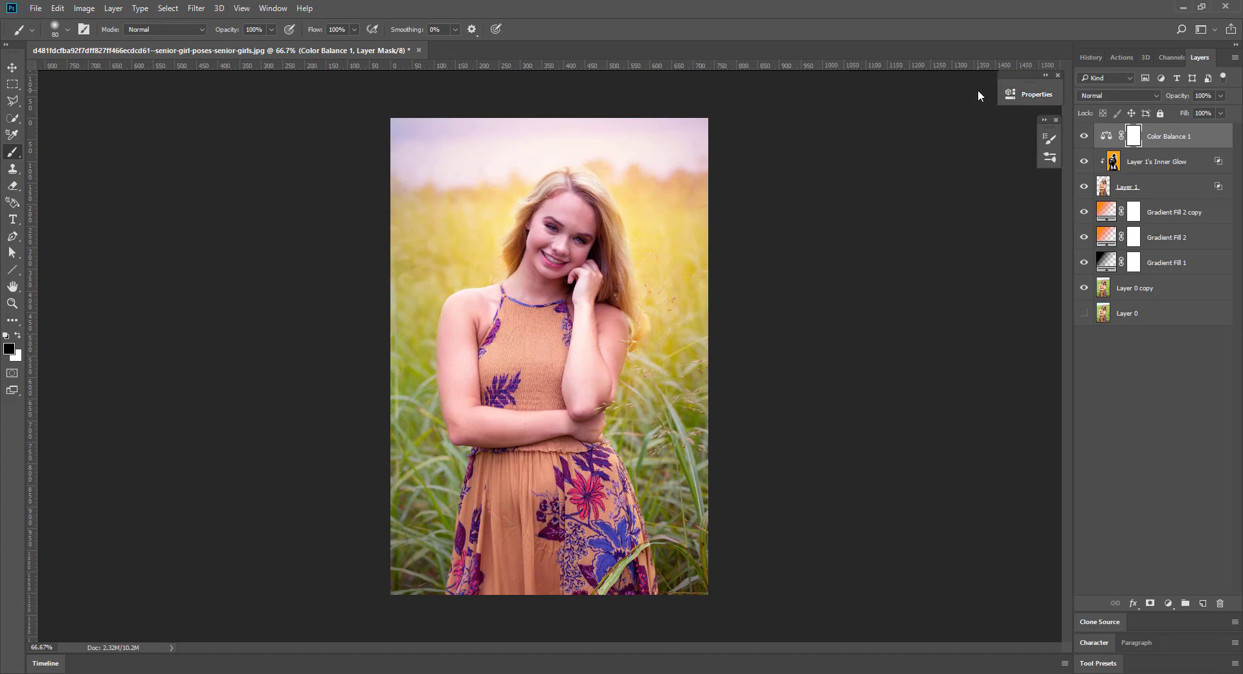
click(1202, 164)
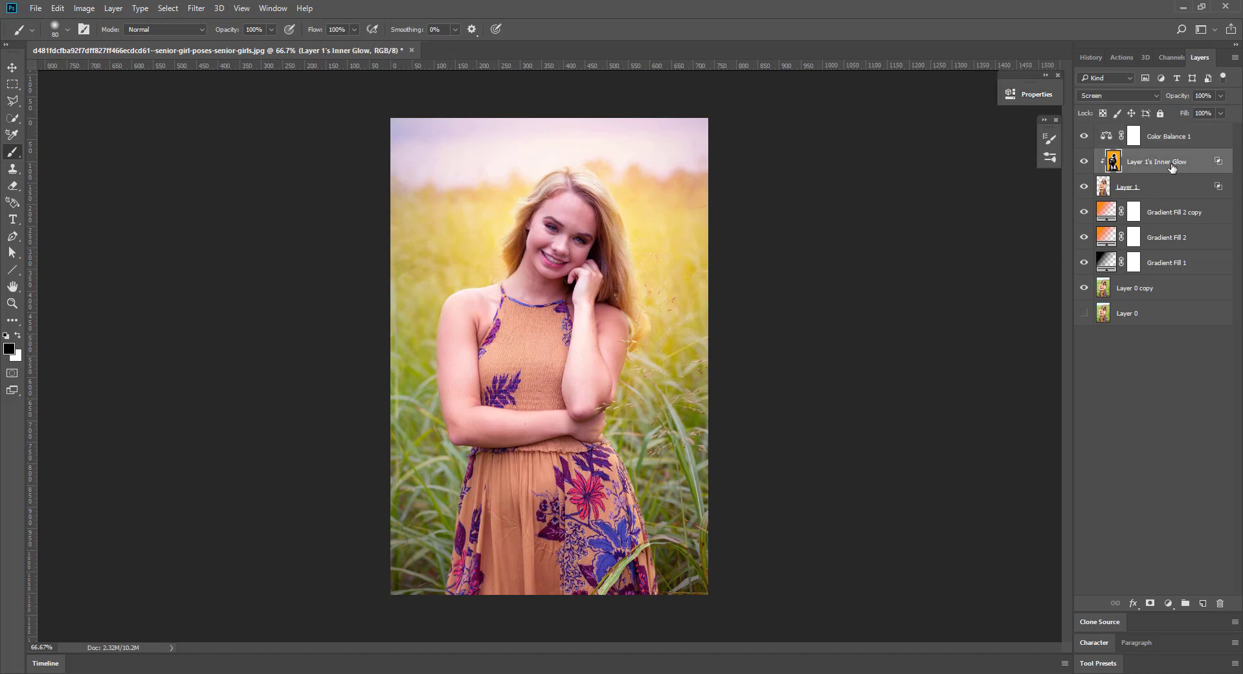
click(1168, 603)
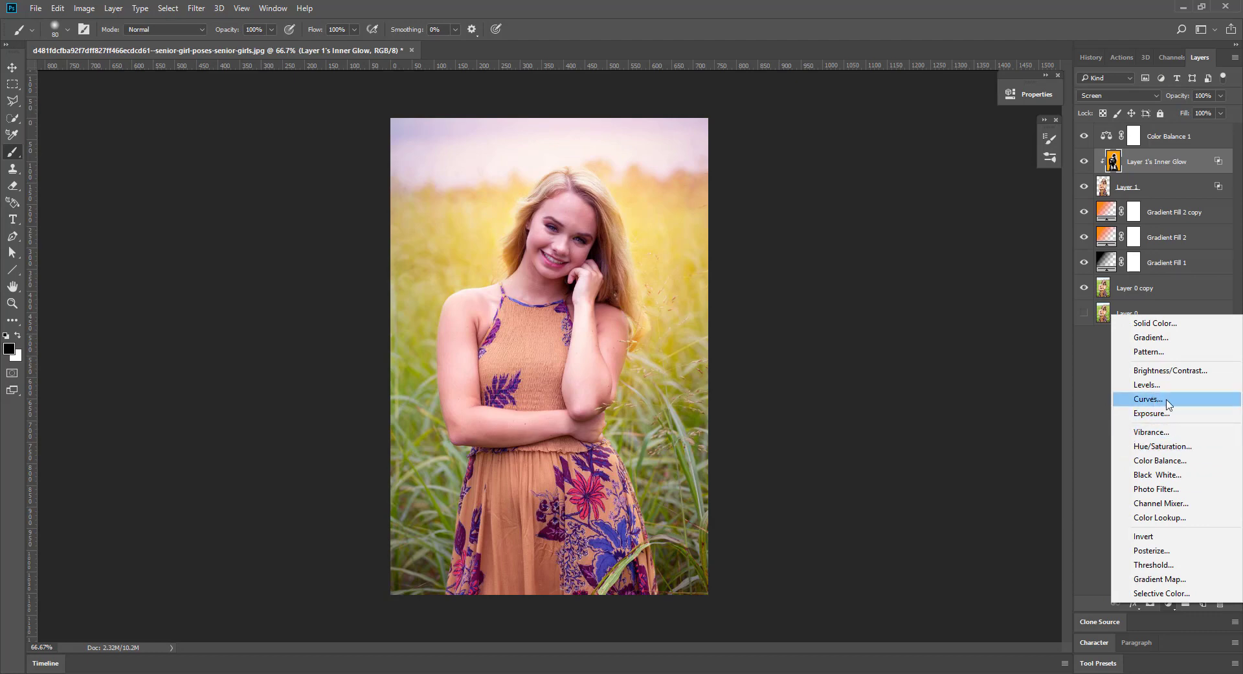
Step: Add a Curves layer with a lifted RGB curve to brighten the photo, then reselect Layer 1's Inner Glow
click(1148, 399)
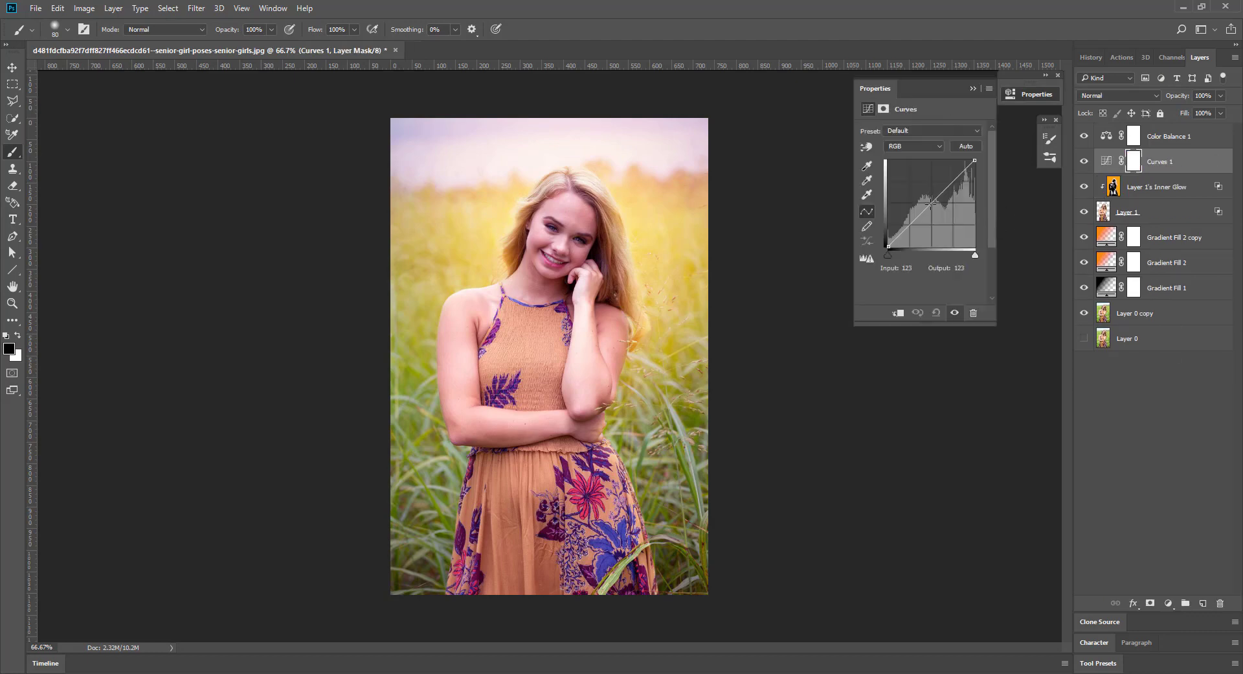
mouse_move(930, 203)
mouse_down()
mouse_move(941, 183)
mouse_move(911, 221)
mouse_up()
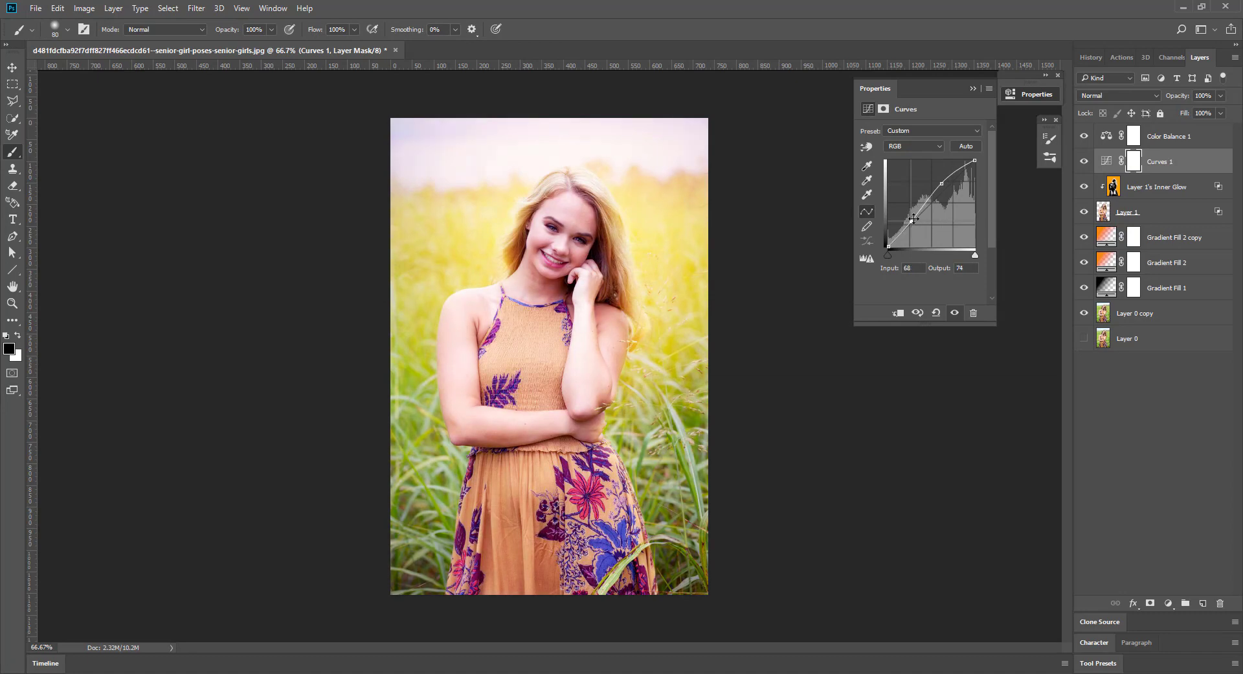
drag(942, 183, 943, 186)
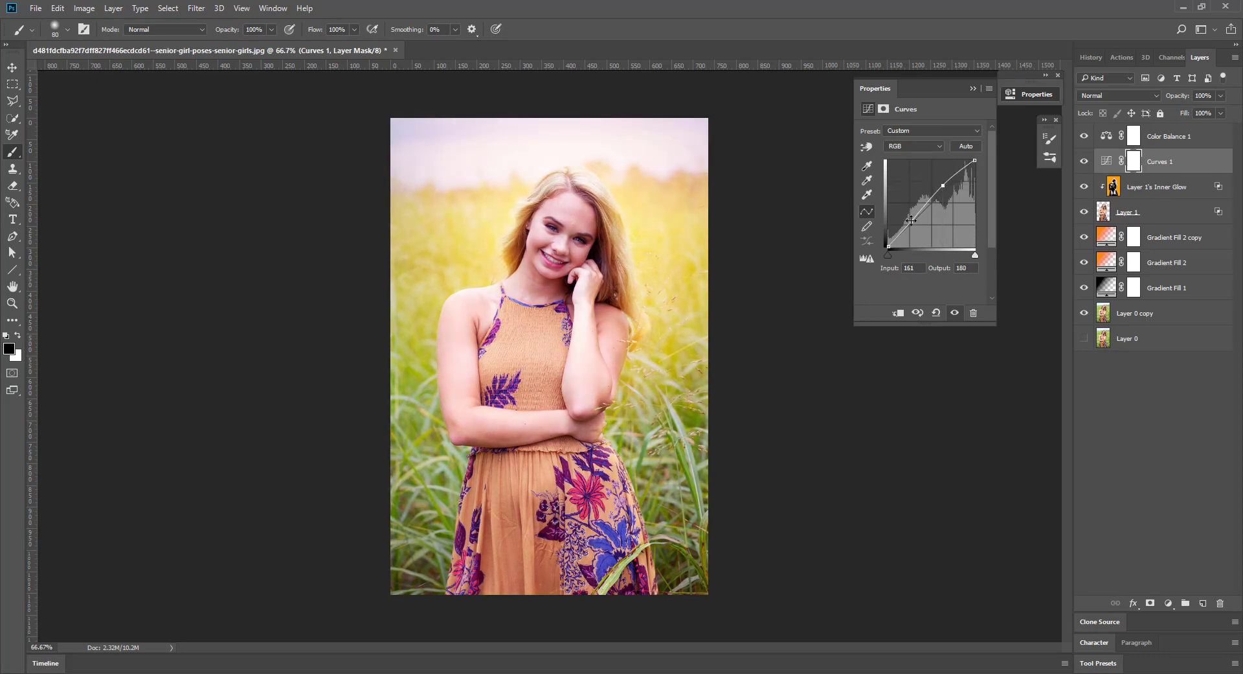
drag(912, 221, 913, 222)
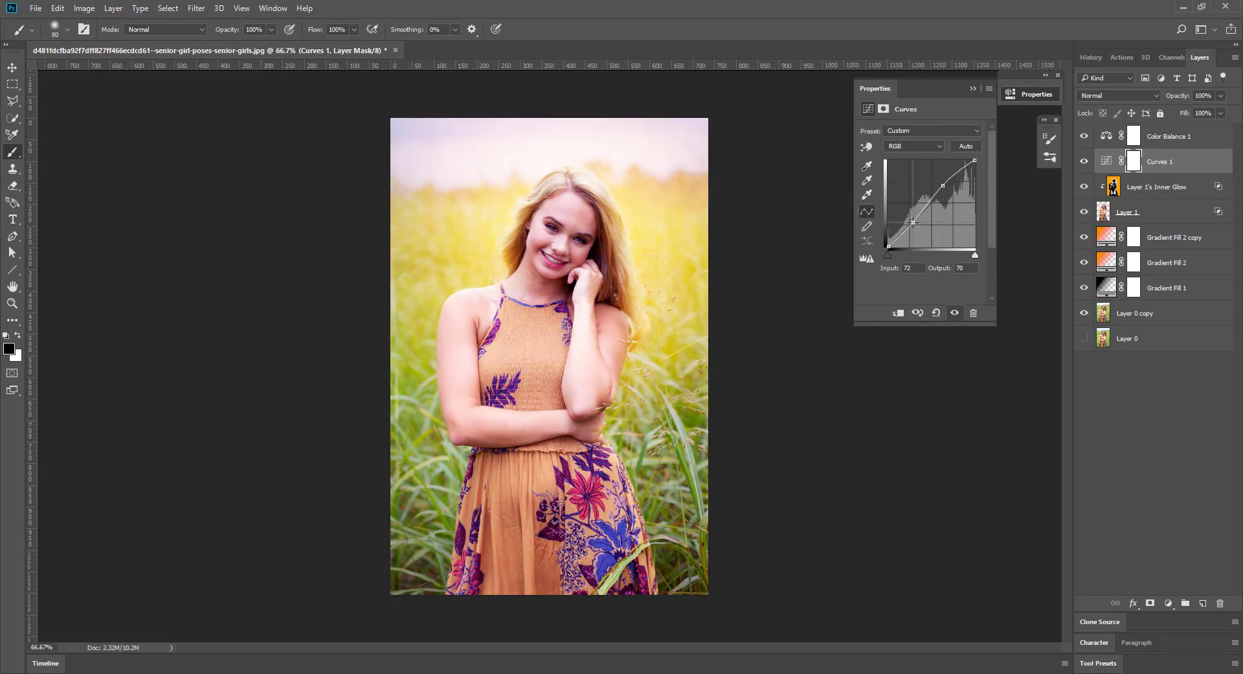
click(972, 88)
click(1209, 139)
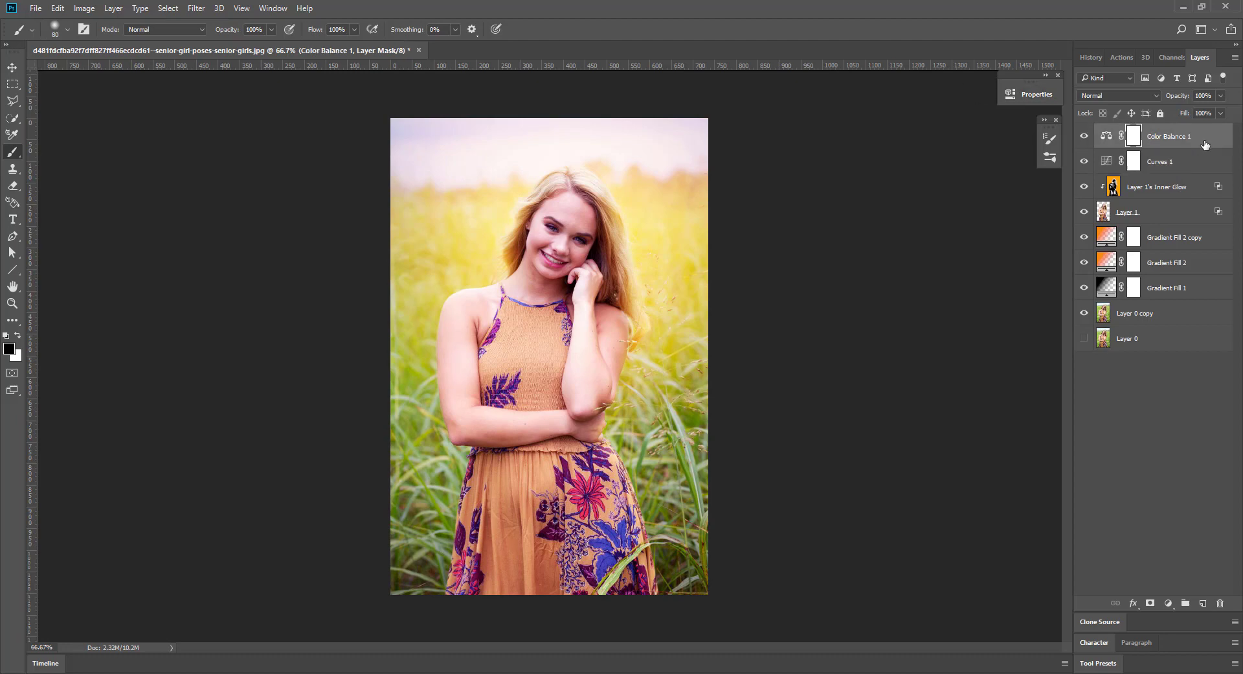
click(1209, 187)
click(1169, 603)
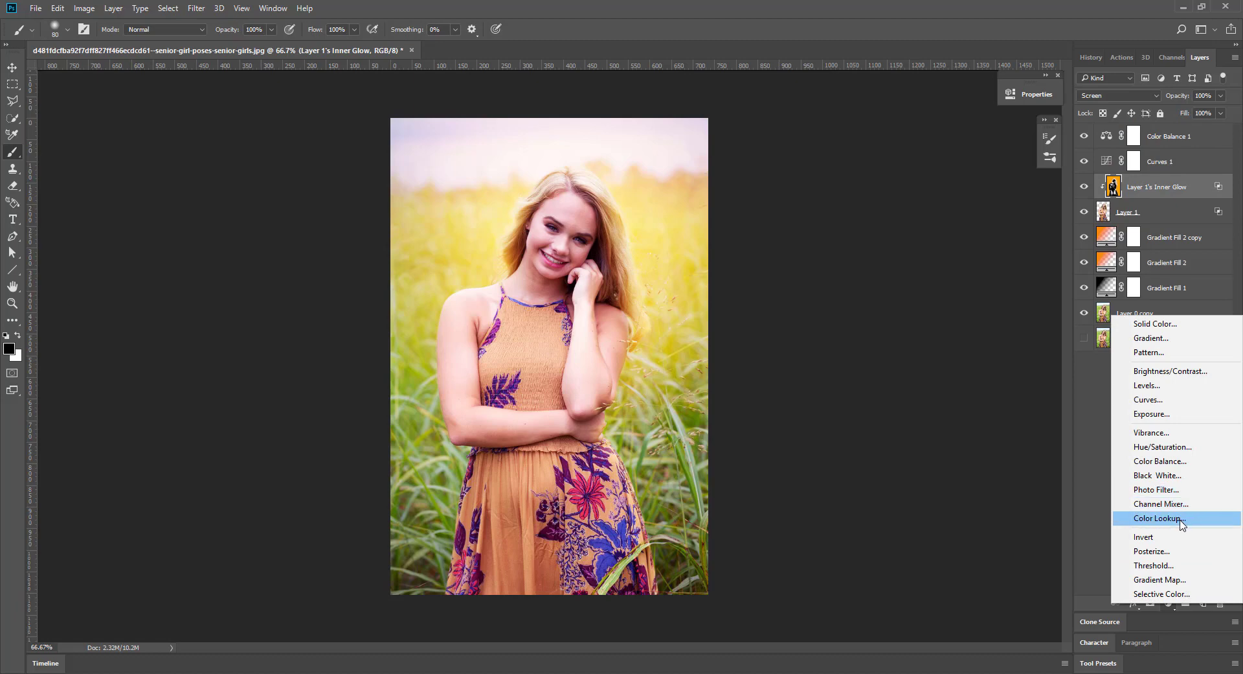
Step: Add a Gradient Map adjustment layer using the Red, Green gradient preset
click(1191, 580)
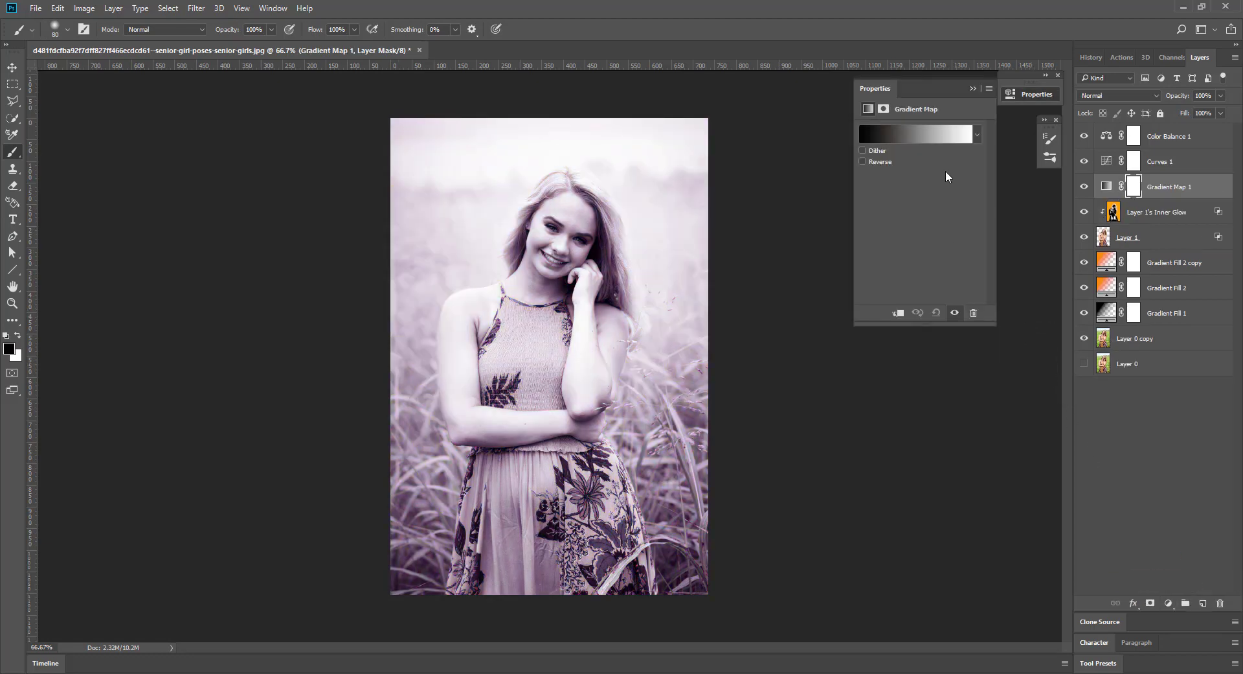
click(936, 141)
click(916, 319)
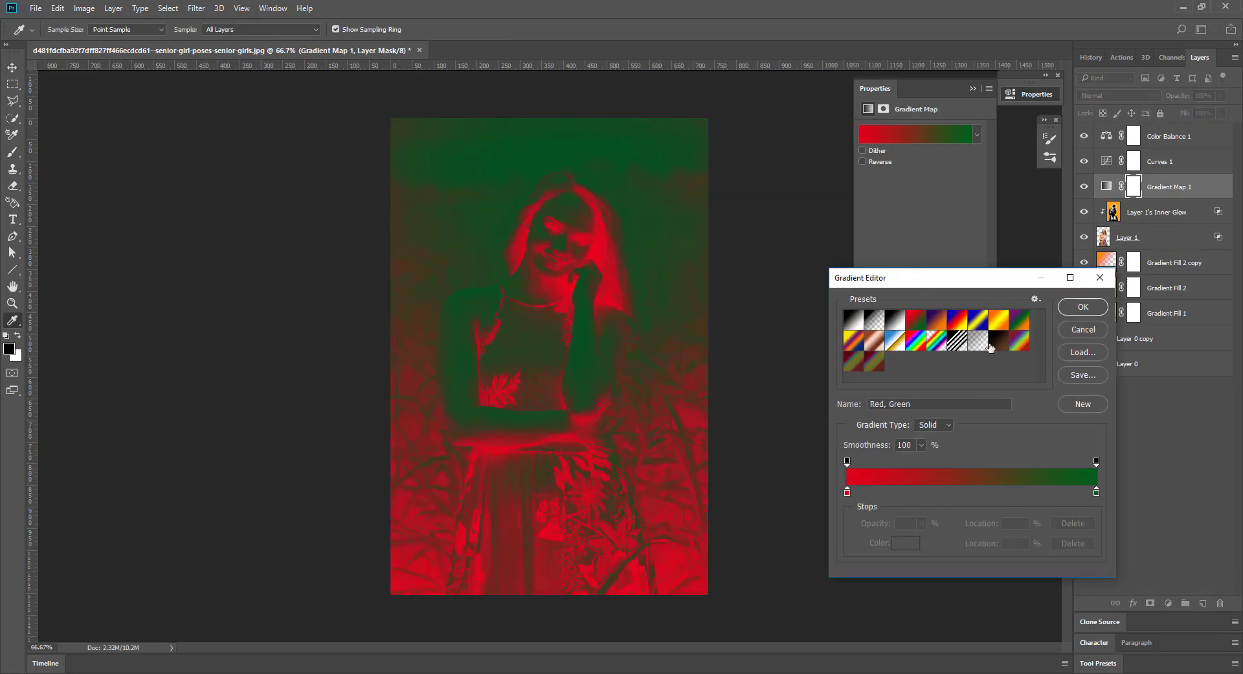
click(1084, 306)
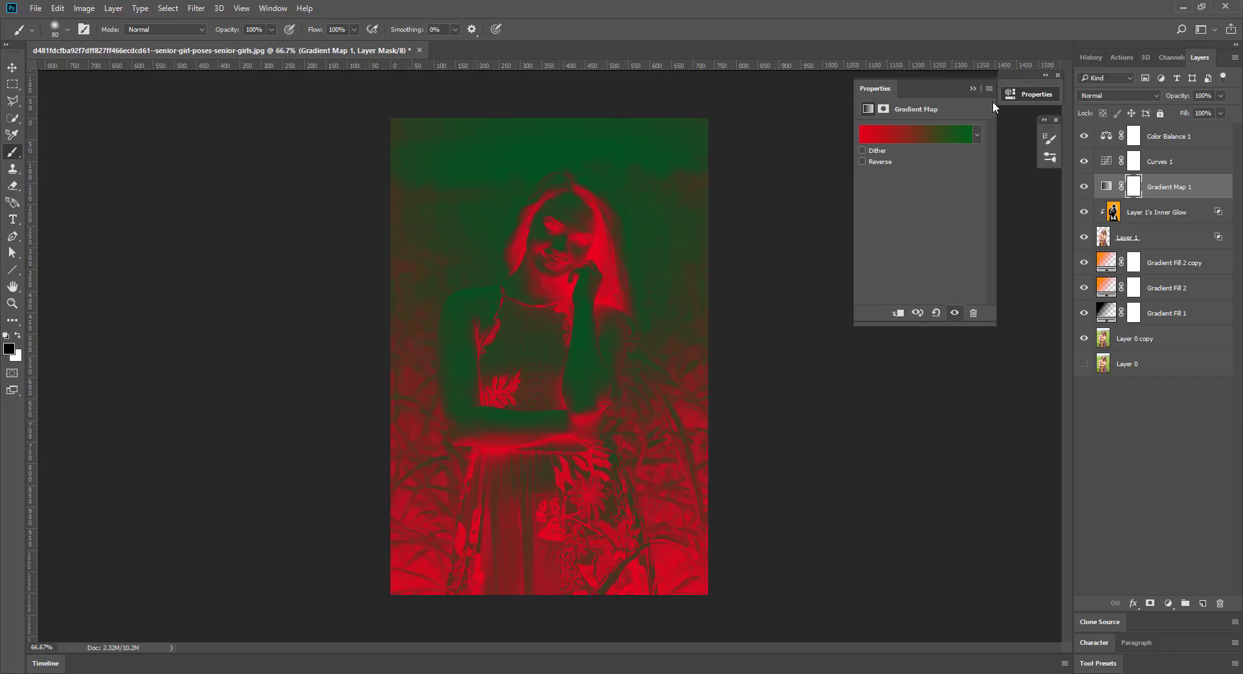
click(971, 89)
Step: Blend Gradient Map 1 in Overlay, move it below Layer 1, and set opacity to 45%
click(1117, 96)
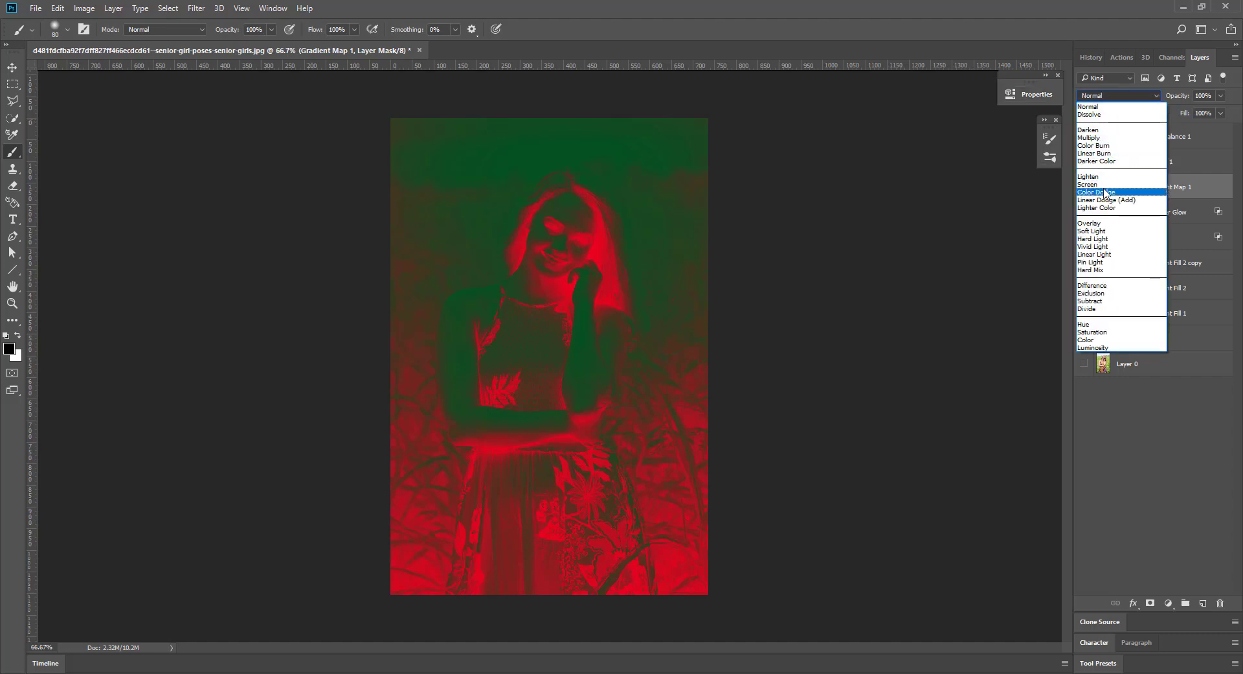
click(1090, 223)
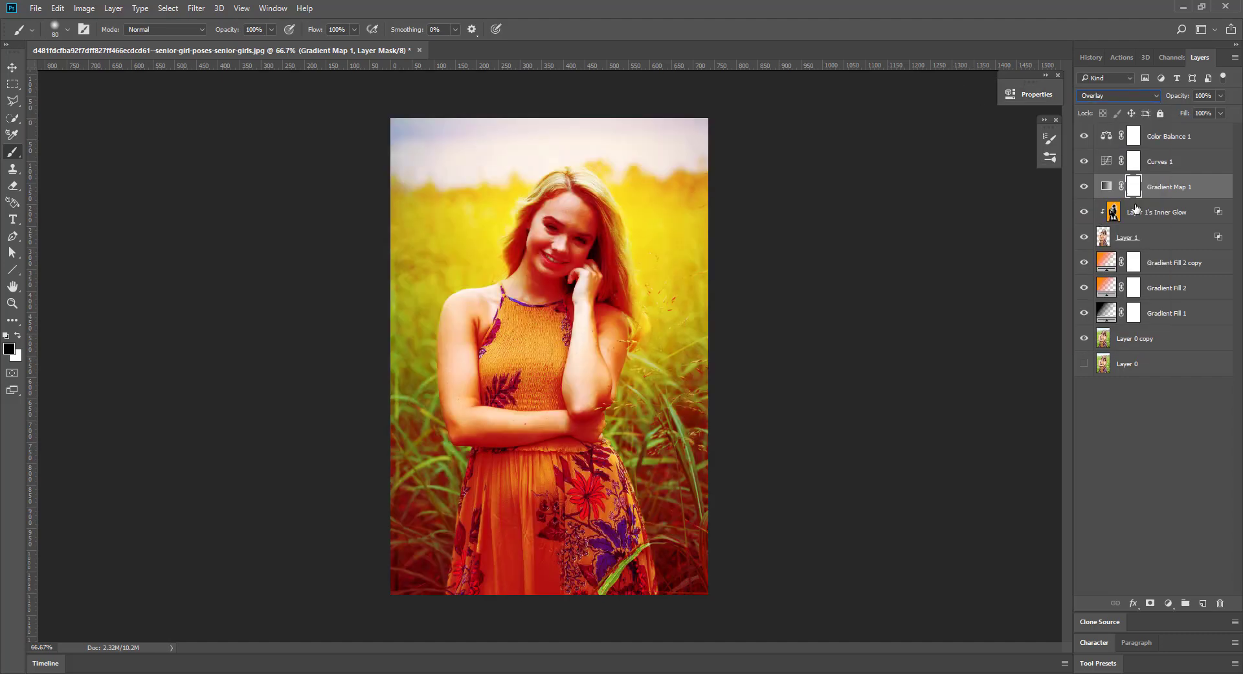
click(1221, 96)
drag(1222, 110, 1168, 114)
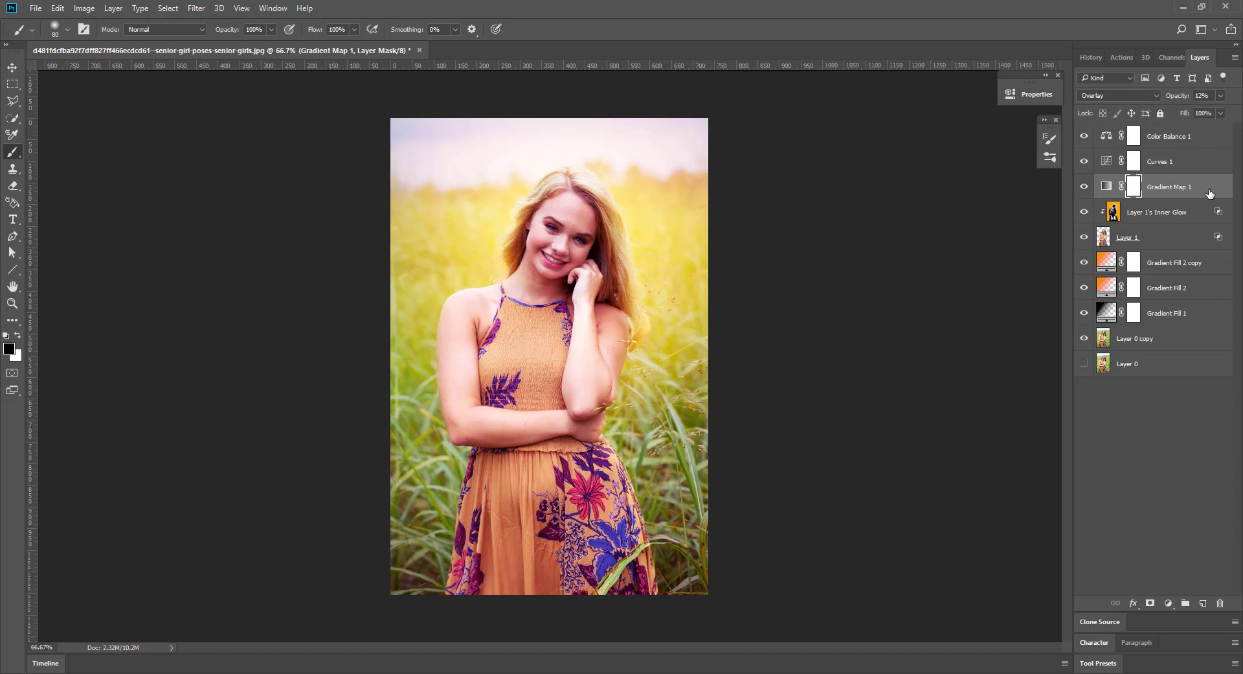
drag(1205, 198, 1209, 241)
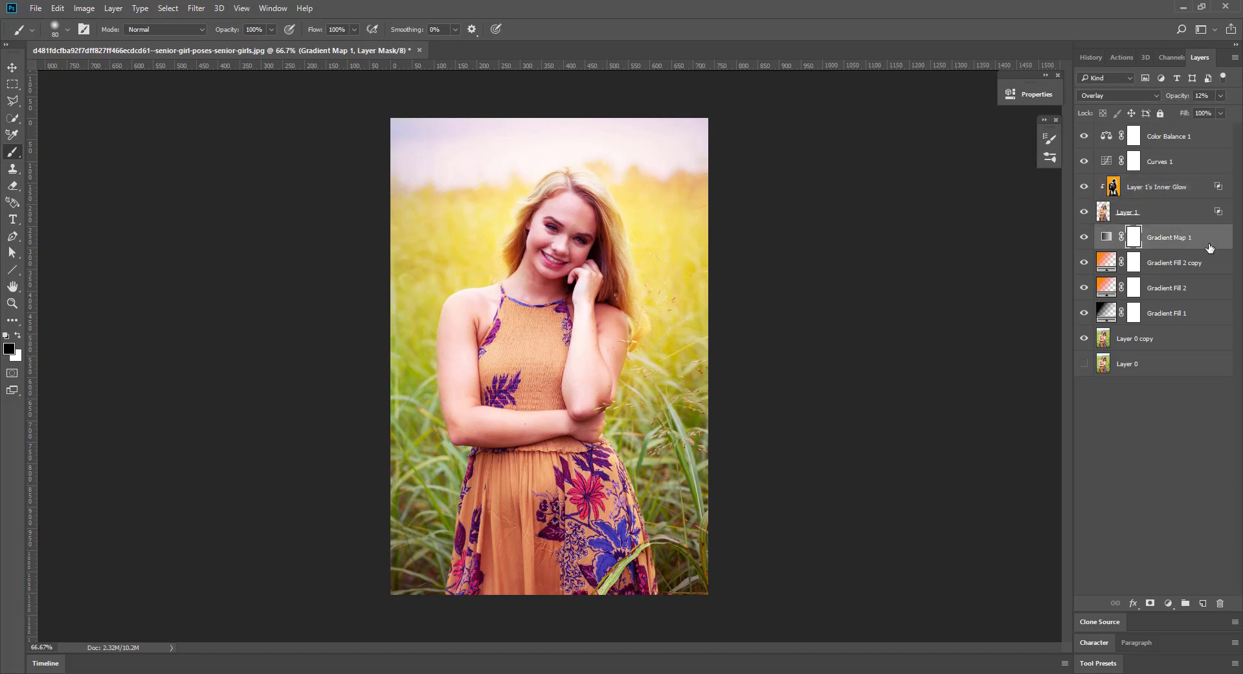
click(1221, 95)
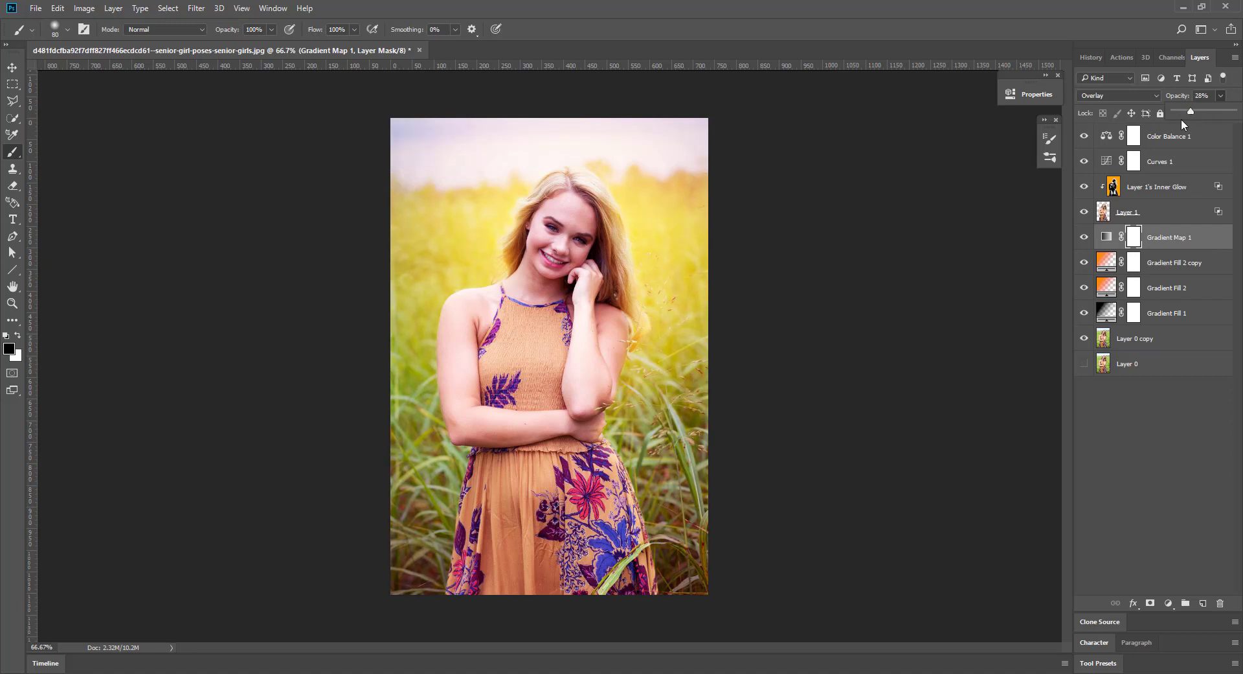
drag(1191, 111, 1200, 114)
Step: Compare with Gradient Fill 2 hidden, then set Gradient Fill 2 copy's opacity to 95%
click(1098, 262)
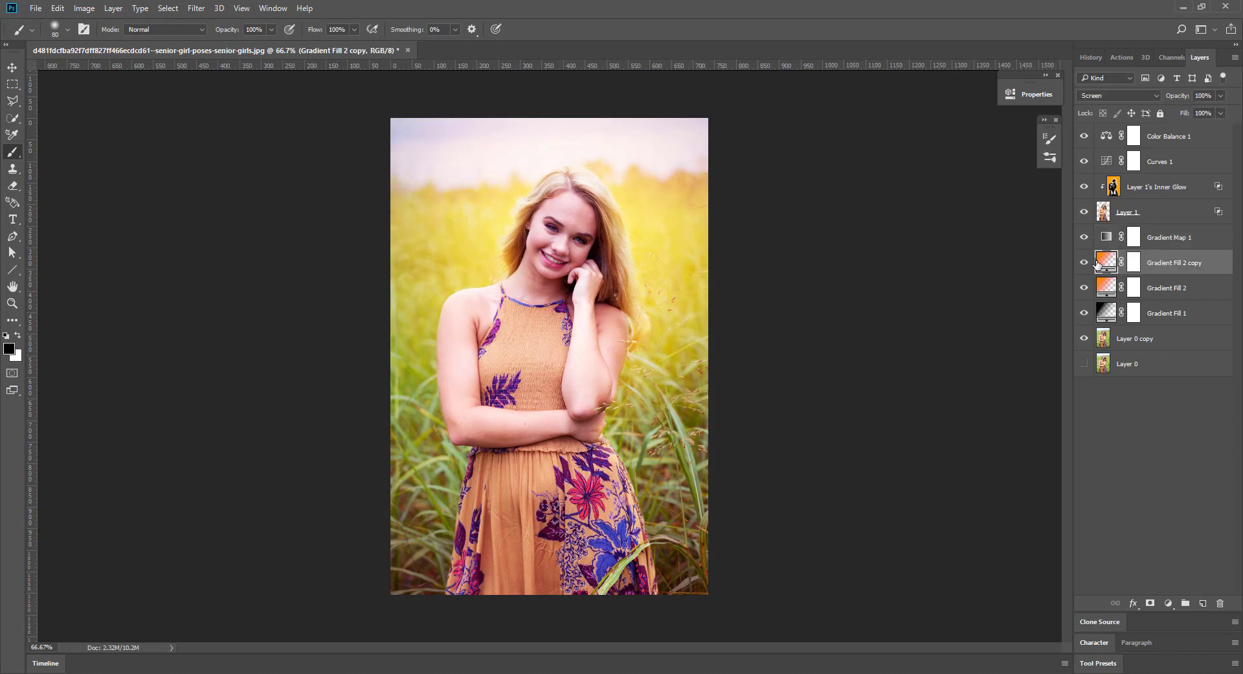
click(1085, 262)
click(1085, 287)
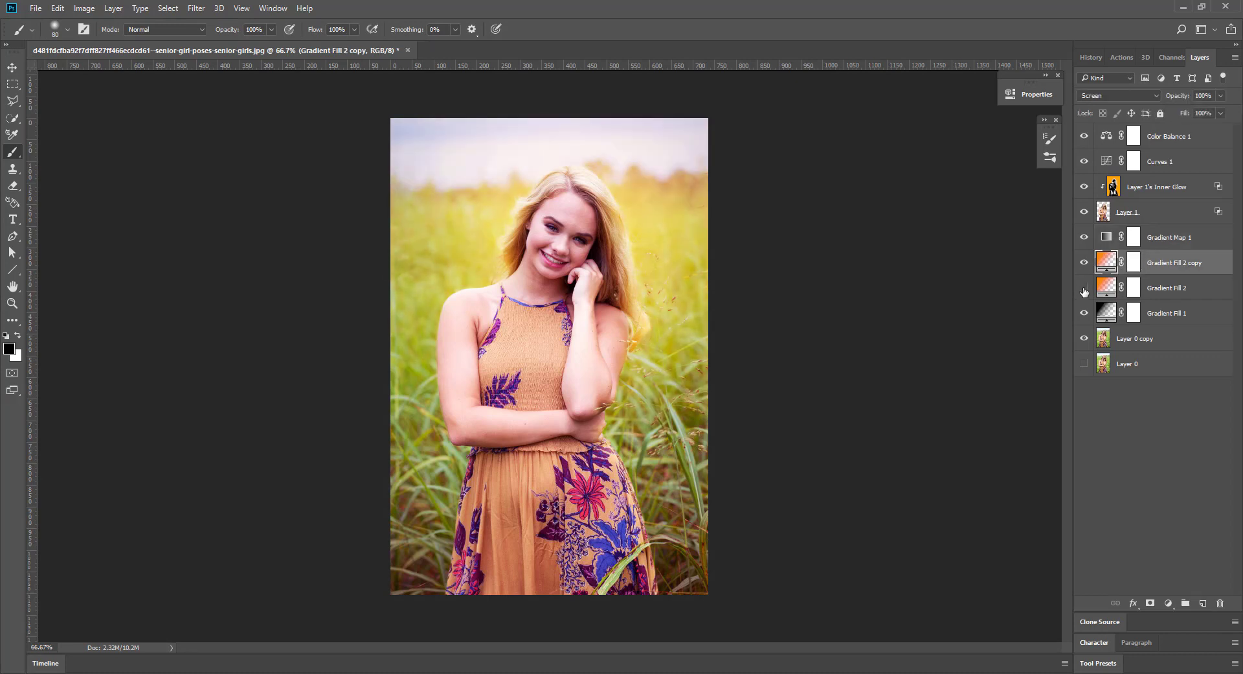
click(1085, 288)
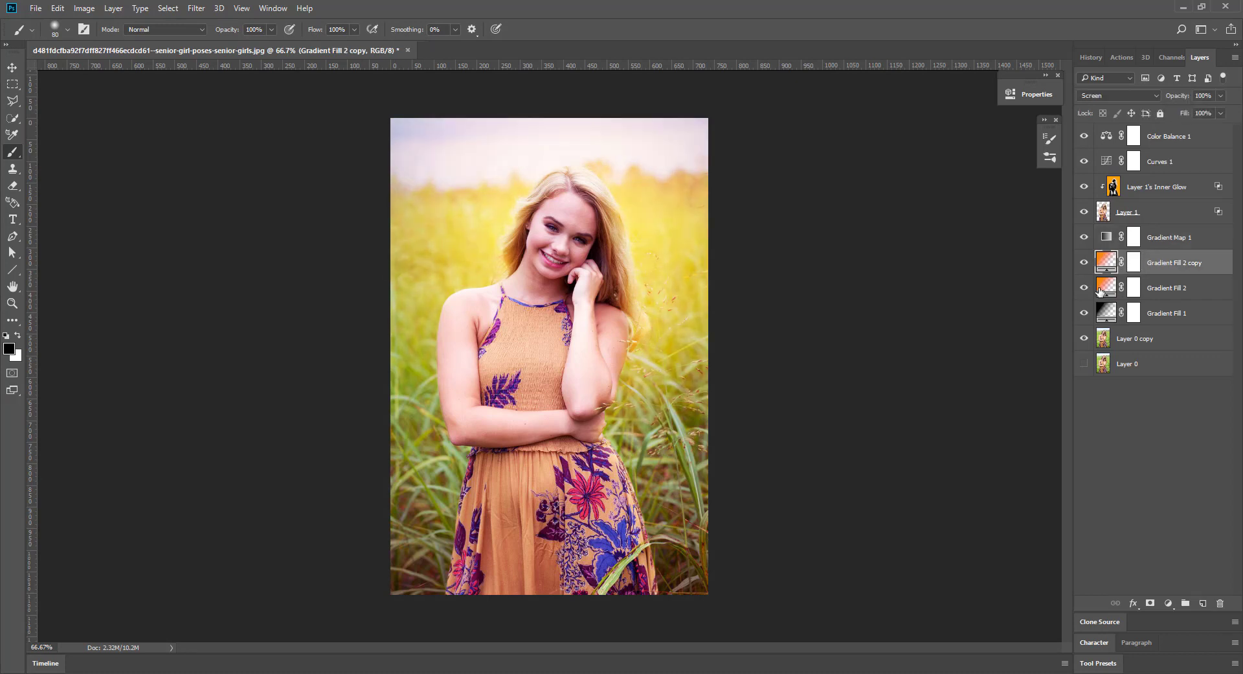
click(1221, 96)
drag(1221, 111, 1193, 115)
Step: Keep Gradient Fill 2 at 100% opacity and confirm its radial gradient at 90° angle, 100% scale
click(1213, 288)
click(1221, 95)
drag(1221, 112, 1203, 114)
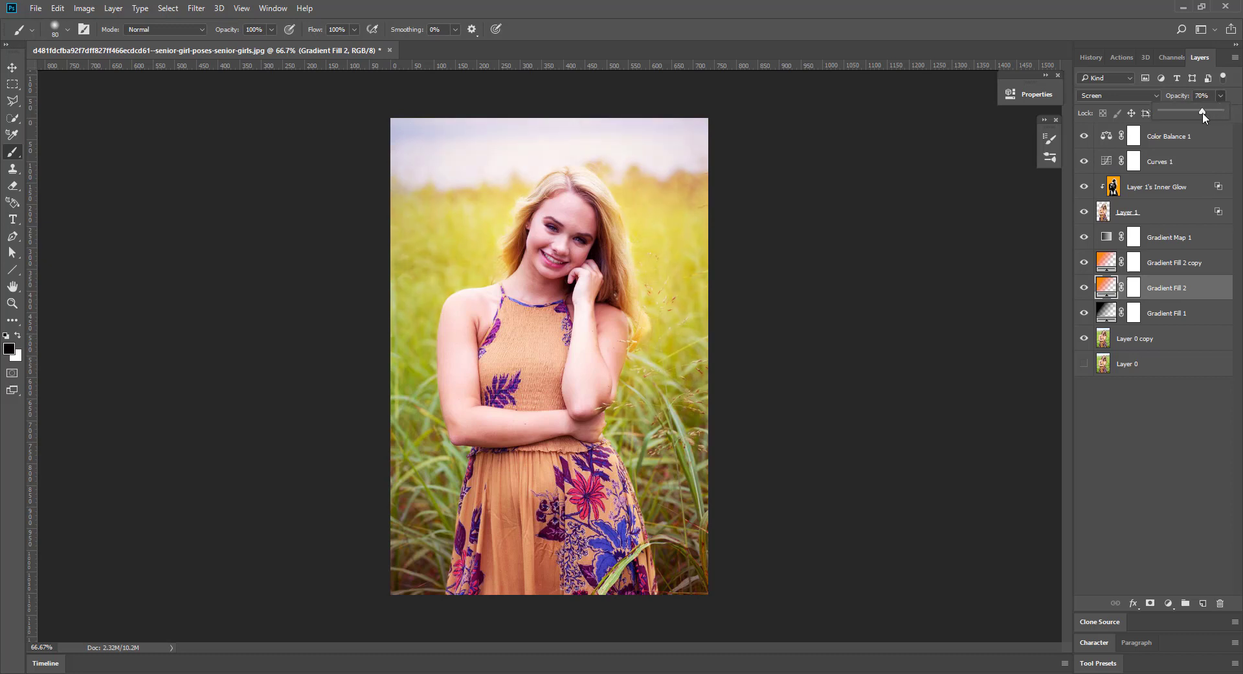
drag(1202, 111, 1221, 112)
double_click(1107, 287)
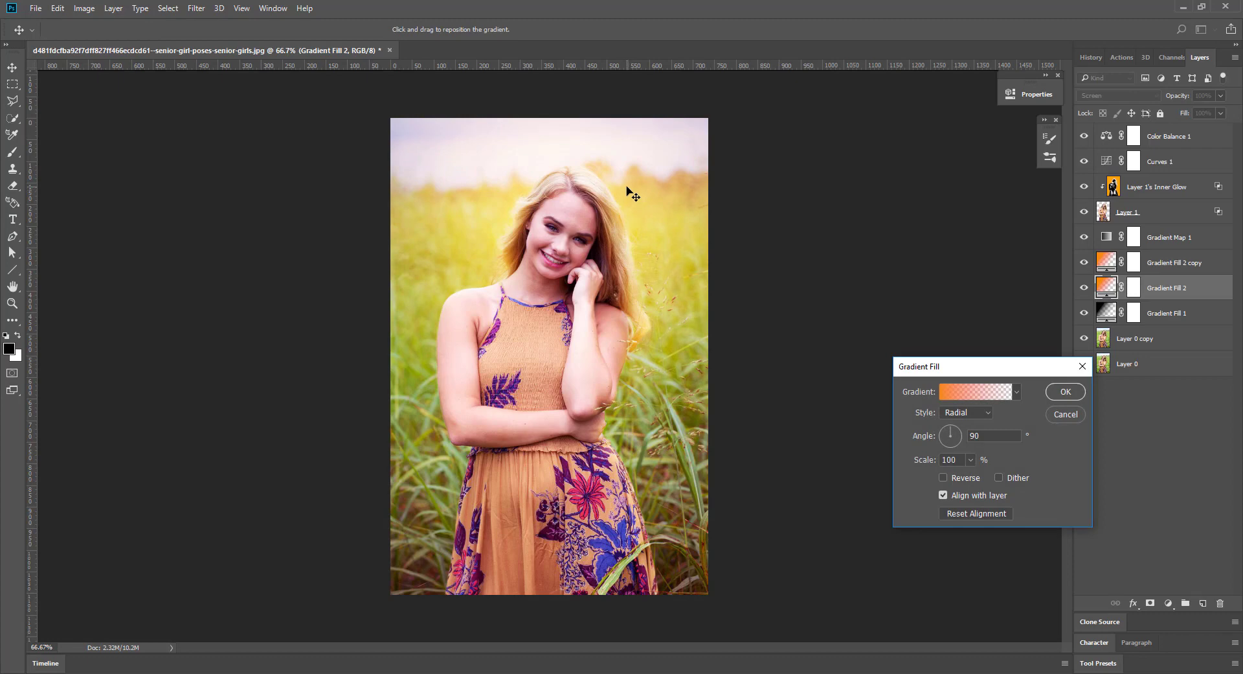
click(1057, 393)
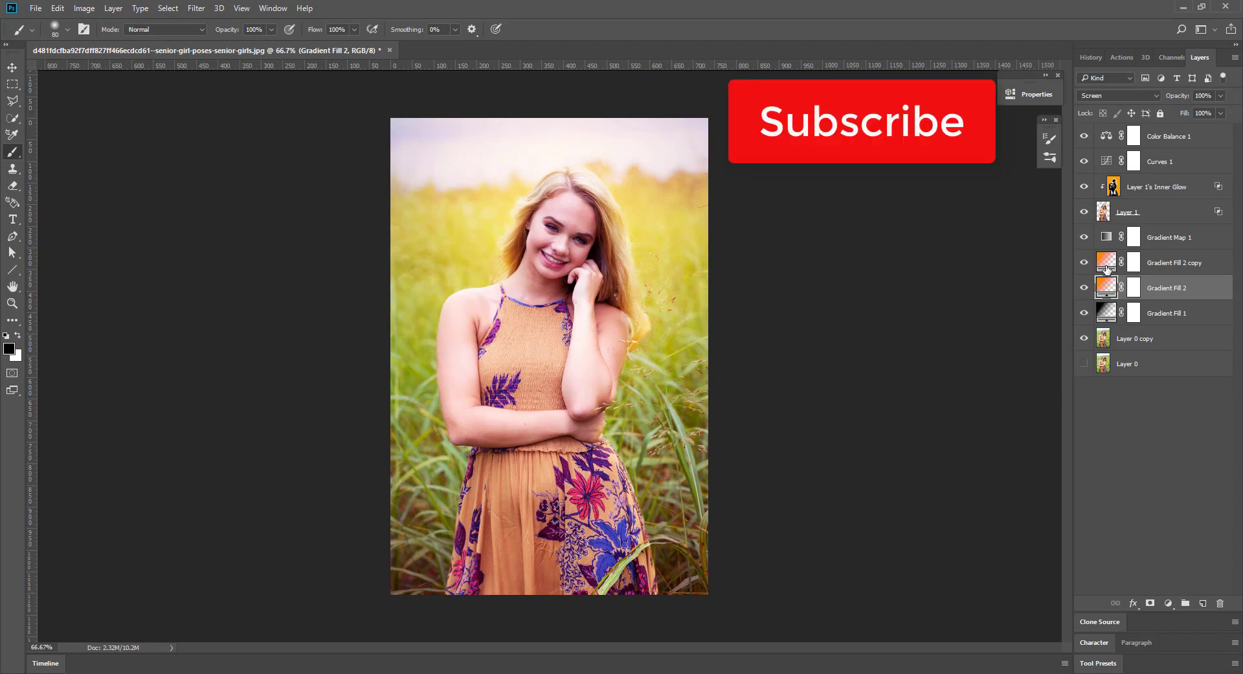
Step: Group Color Balance 1 through Gradient Fill 1 into Group 1, then toggle its visibility to compare
click(1175, 141)
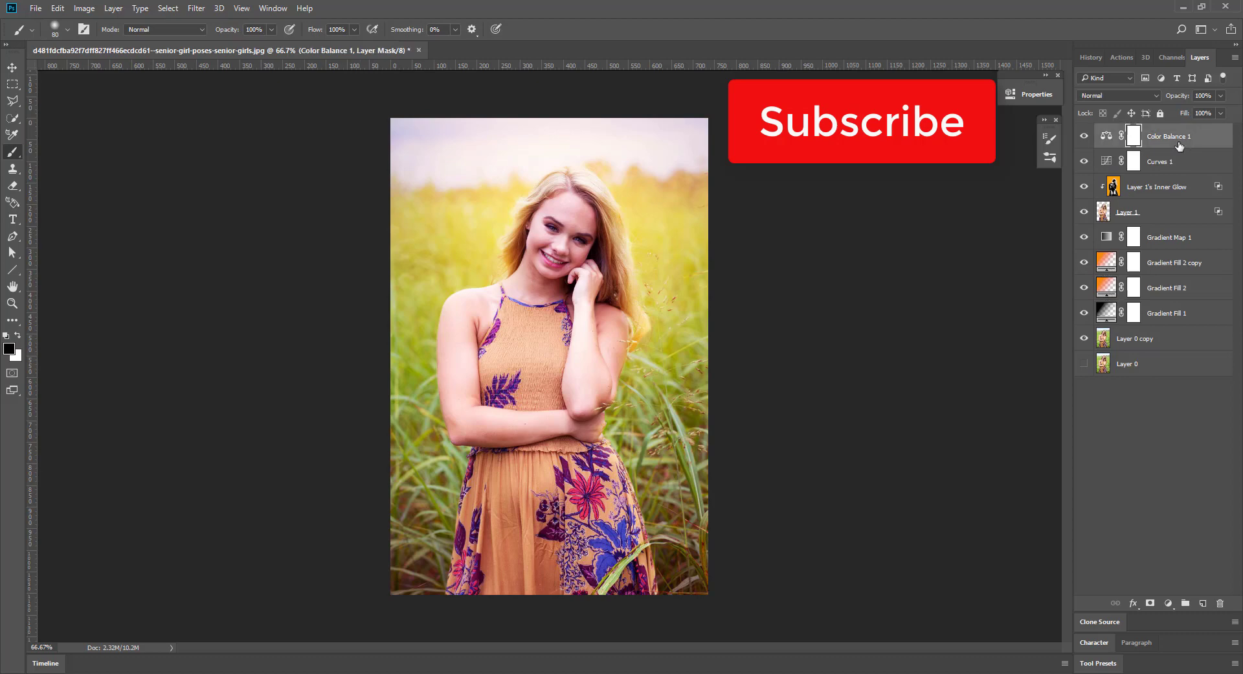
shift+click(1169, 316)
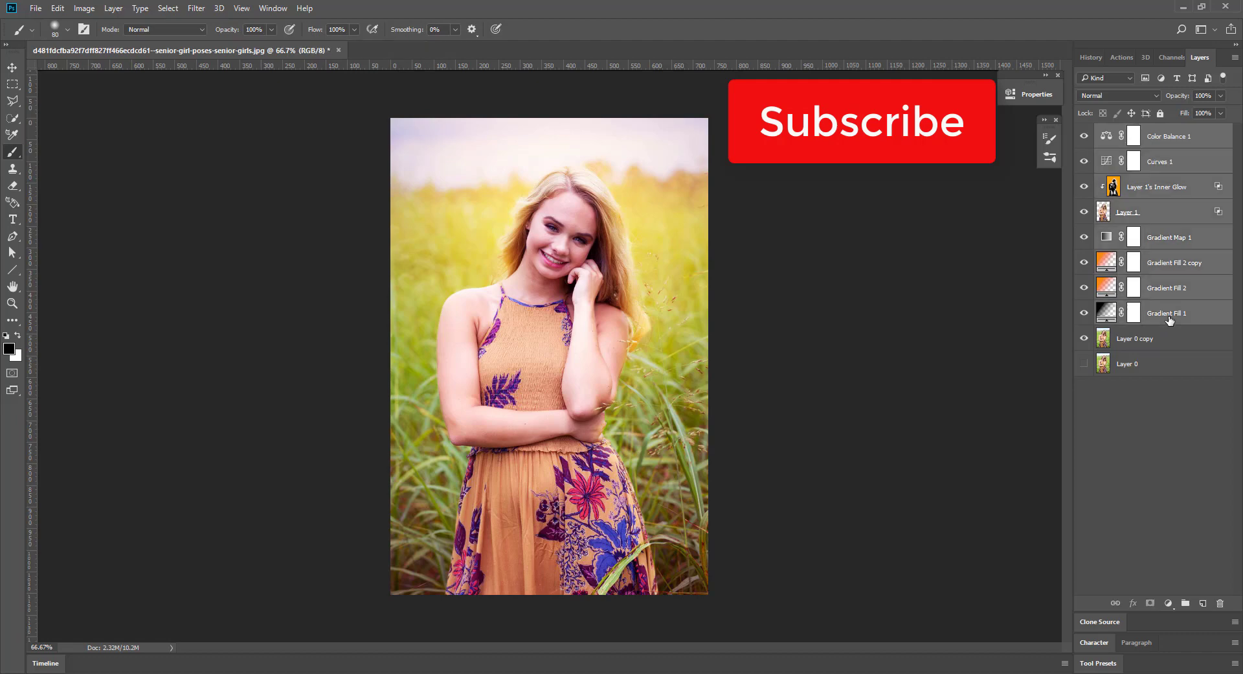
right_click(1169, 313)
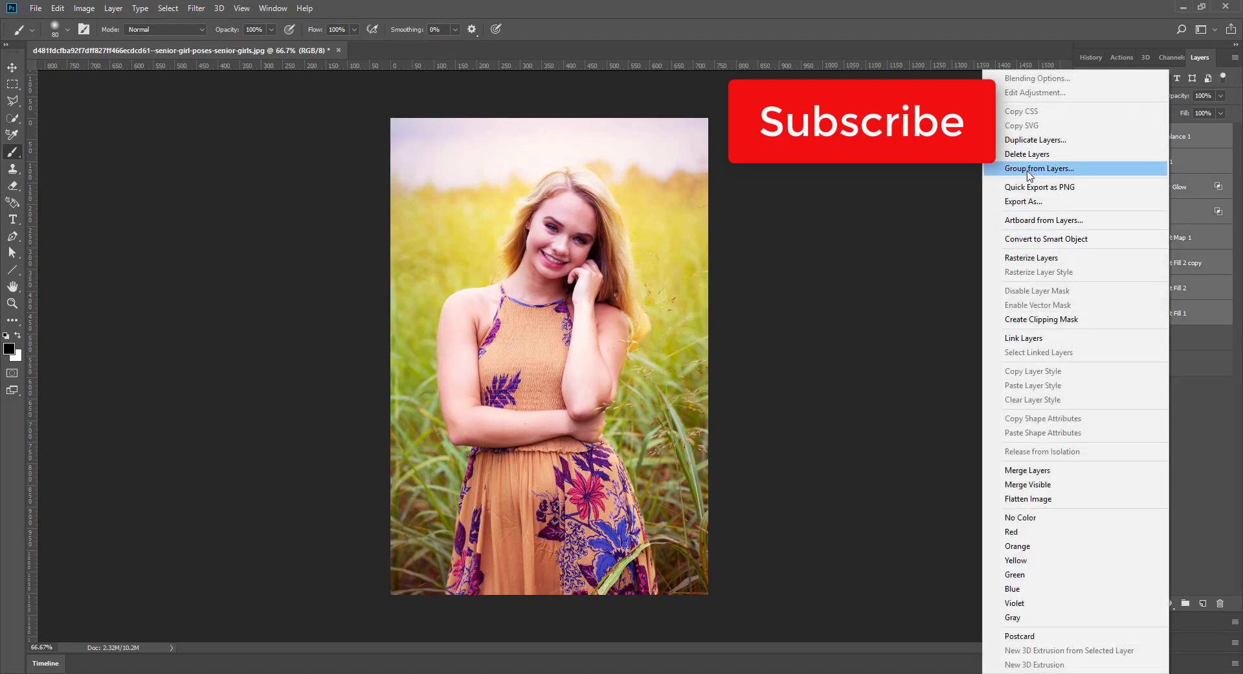
click(1027, 169)
key(Return)
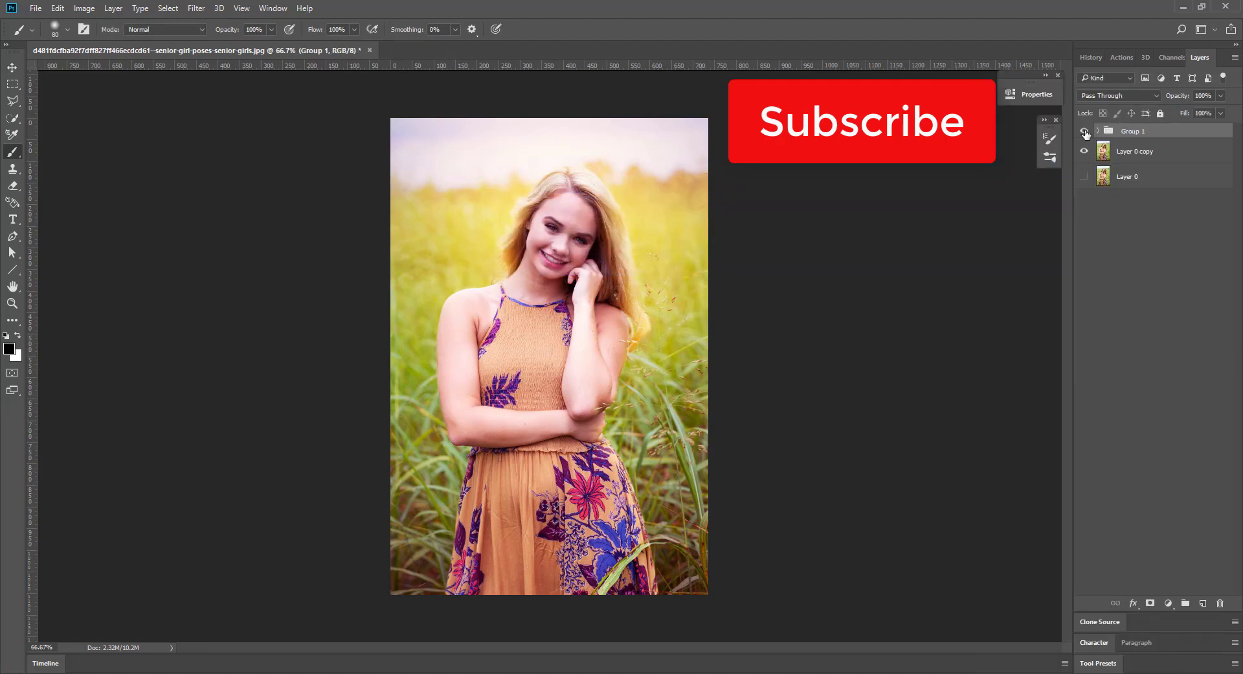
click(1085, 132)
click(1085, 132)
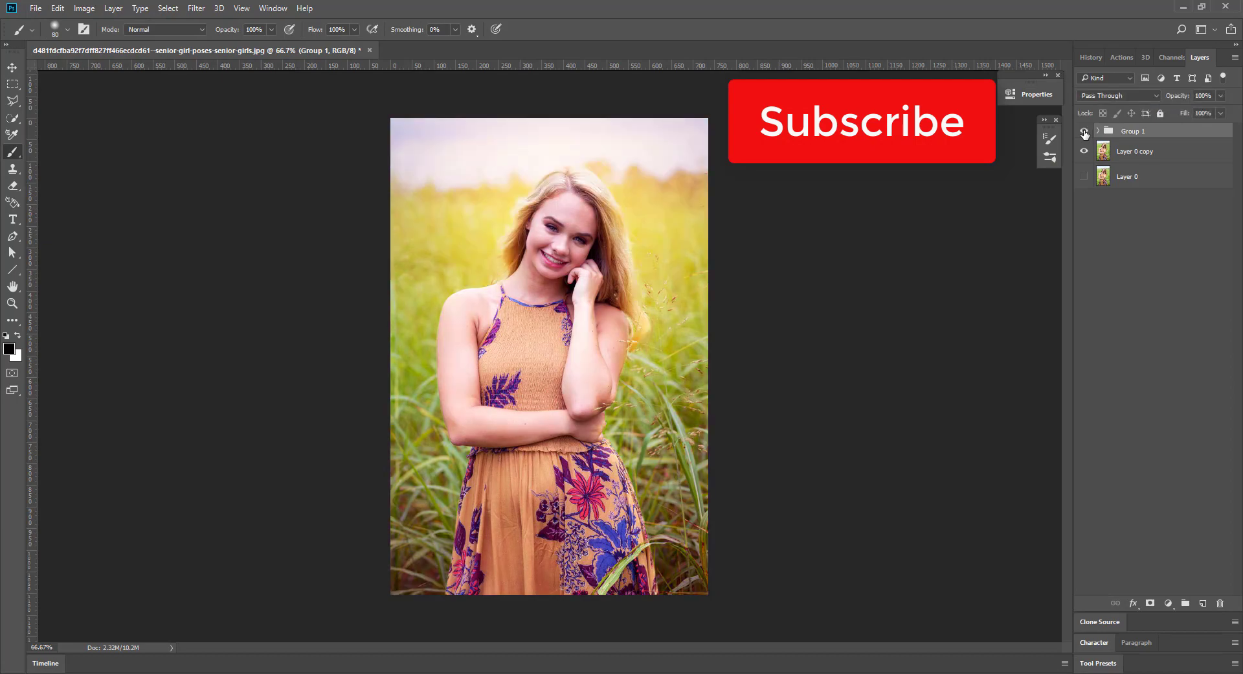